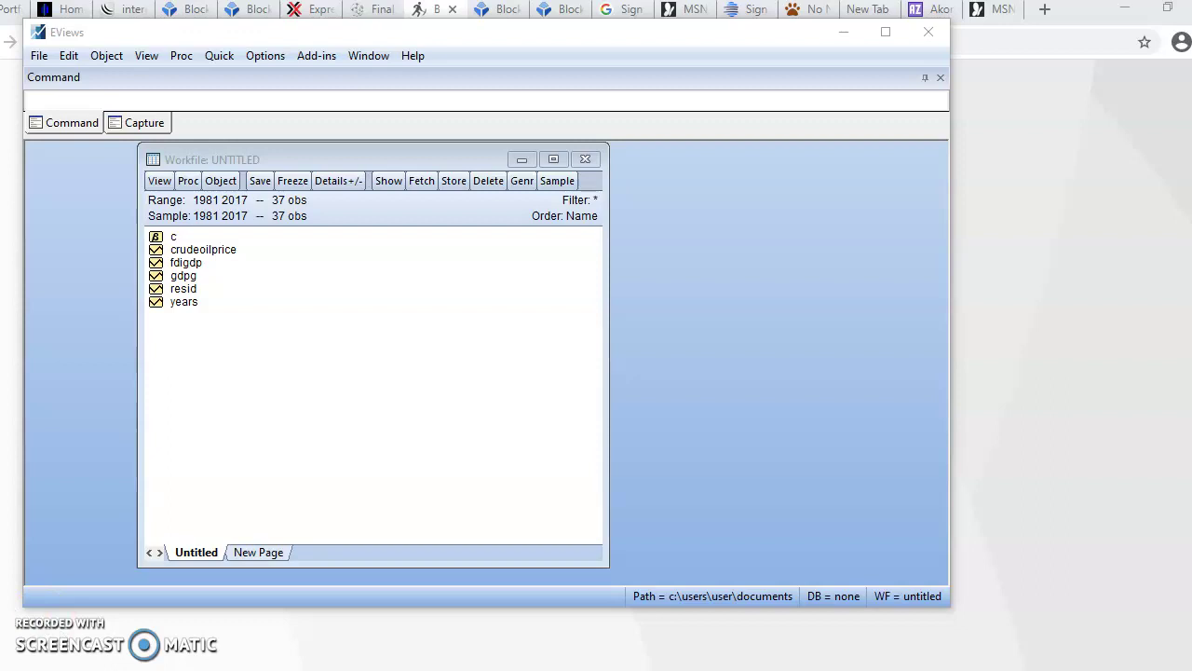
# Open gdpg, fdigdp and crudeoilprice together as an equation
pyautogui.click(184, 276)
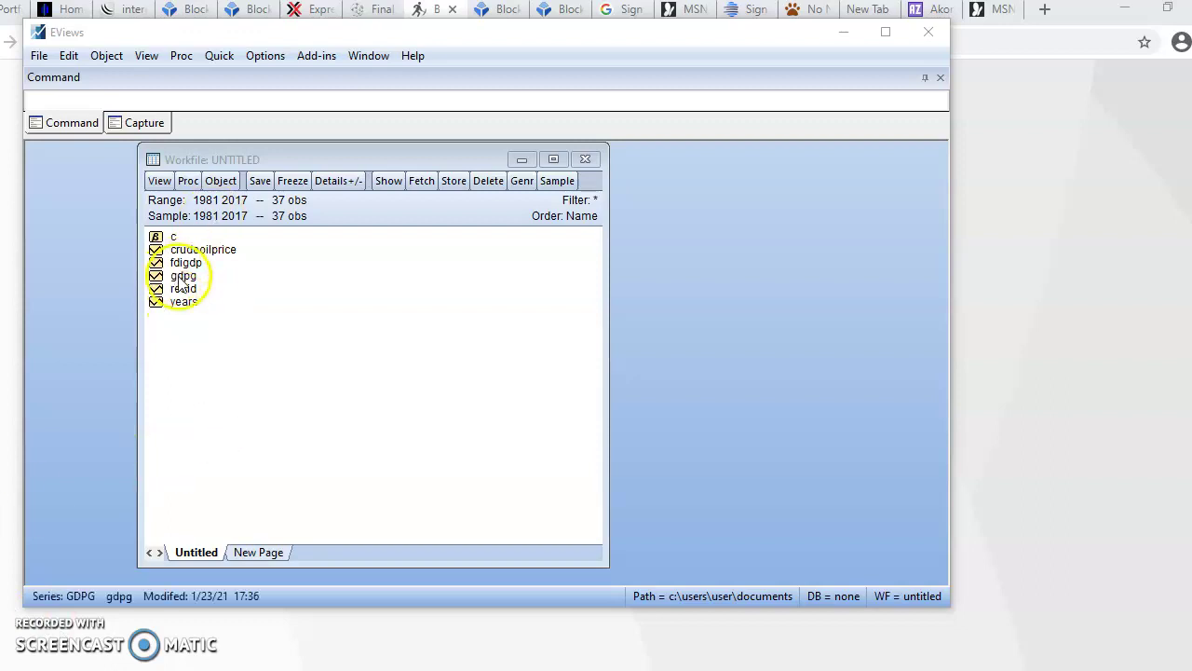
pyautogui.click(179, 263)
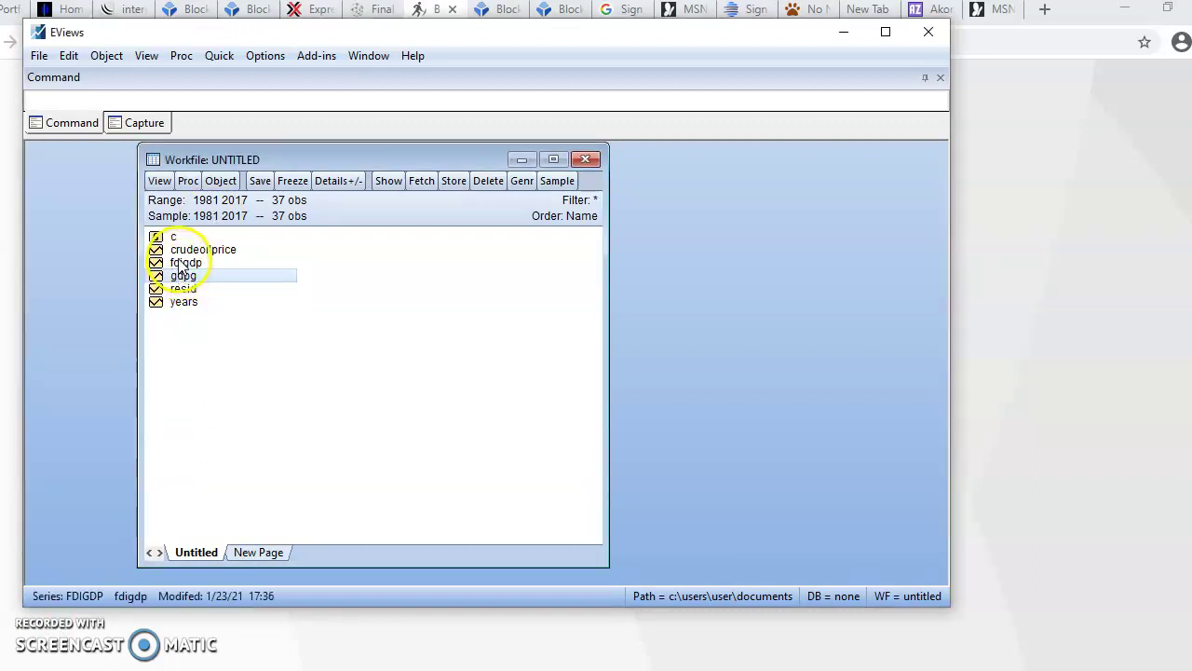
pyautogui.keyDown('ctrl'); pyautogui.click(180, 264); pyautogui.keyUp('ctrl')
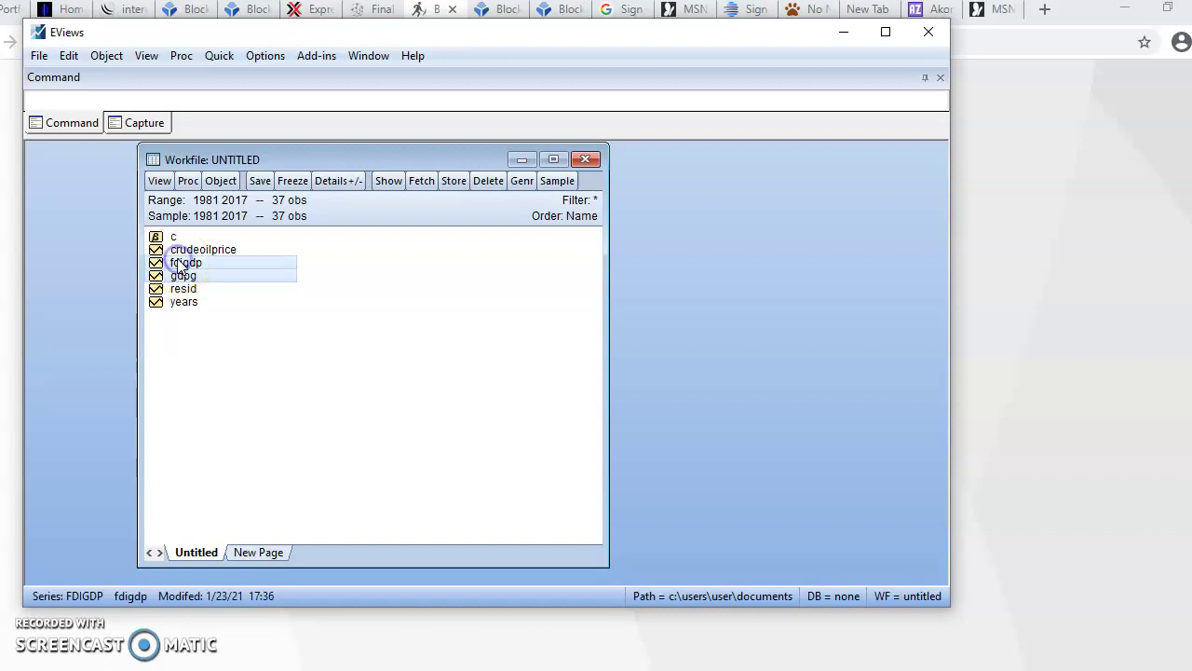
pyautogui.keyDown('ctrl'); pyautogui.click(185, 250); pyautogui.keyUp('ctrl')
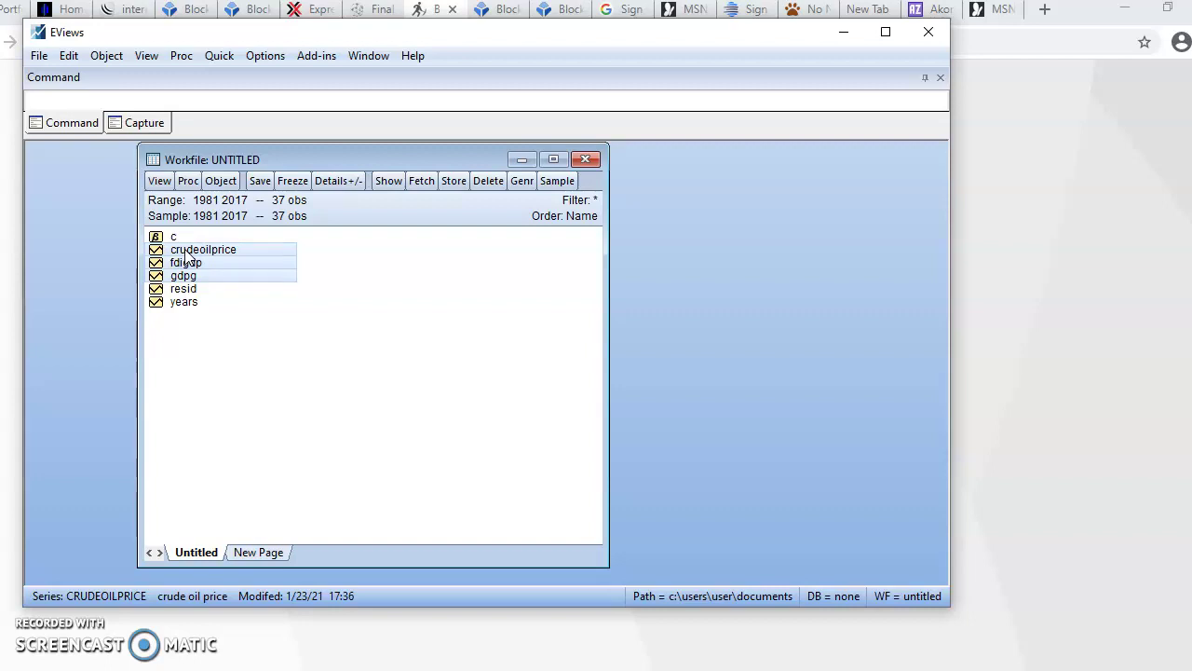
pyautogui.rightClick(194, 252)
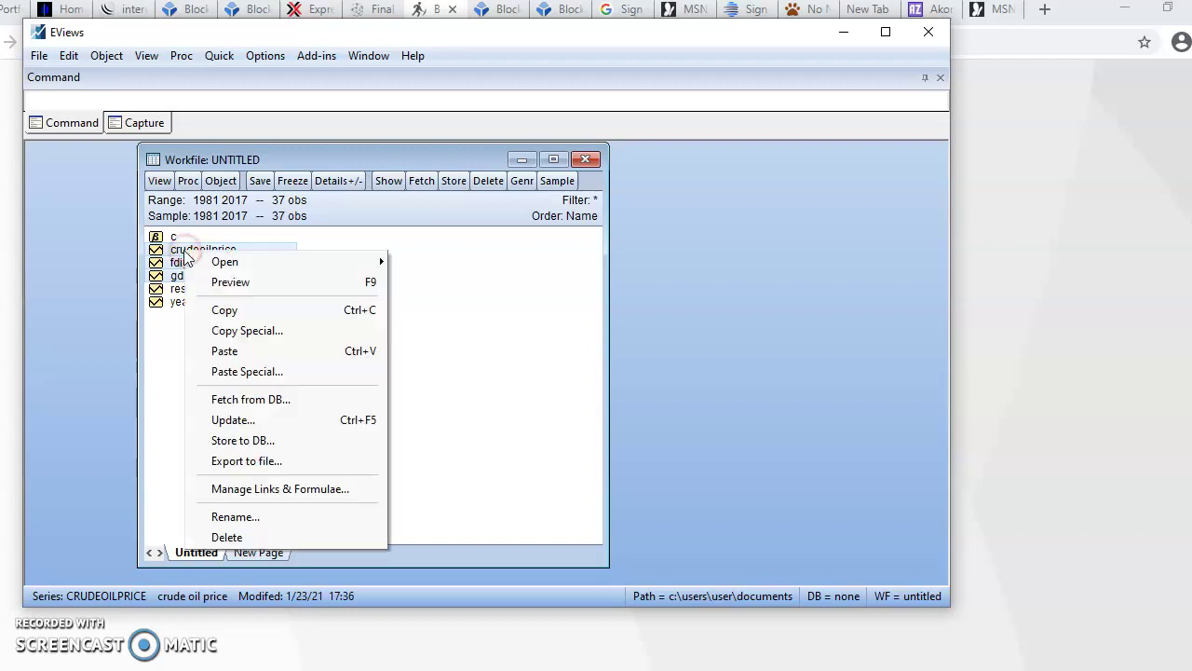
pyautogui.moveTo(273, 270)
pyautogui.click(467, 279)
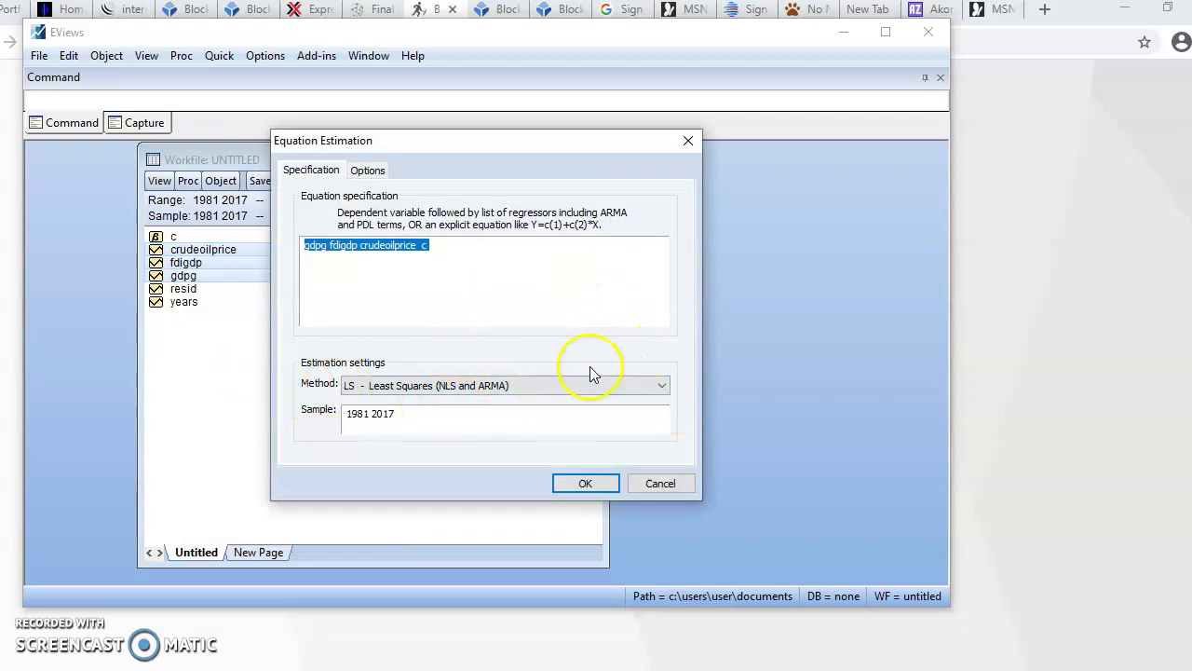
# Estimate it by ARDL, yielding an ARDL(1,0,0) model with R-squared 0.349
pyautogui.click(663, 386)
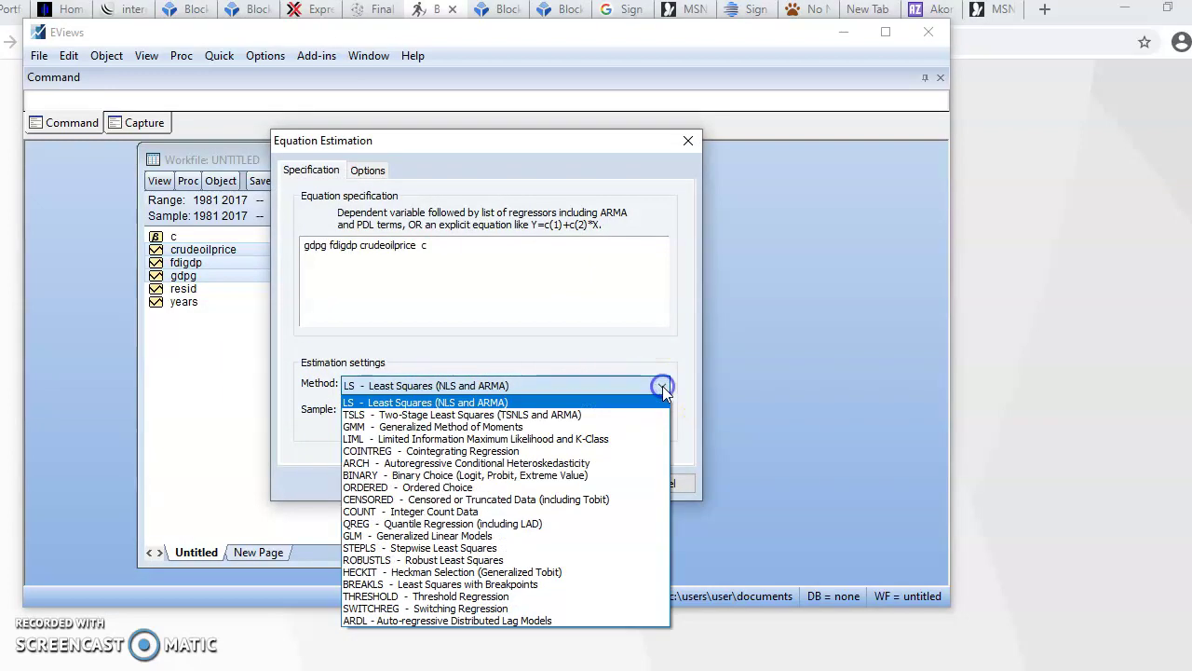
pyautogui.click(413, 622)
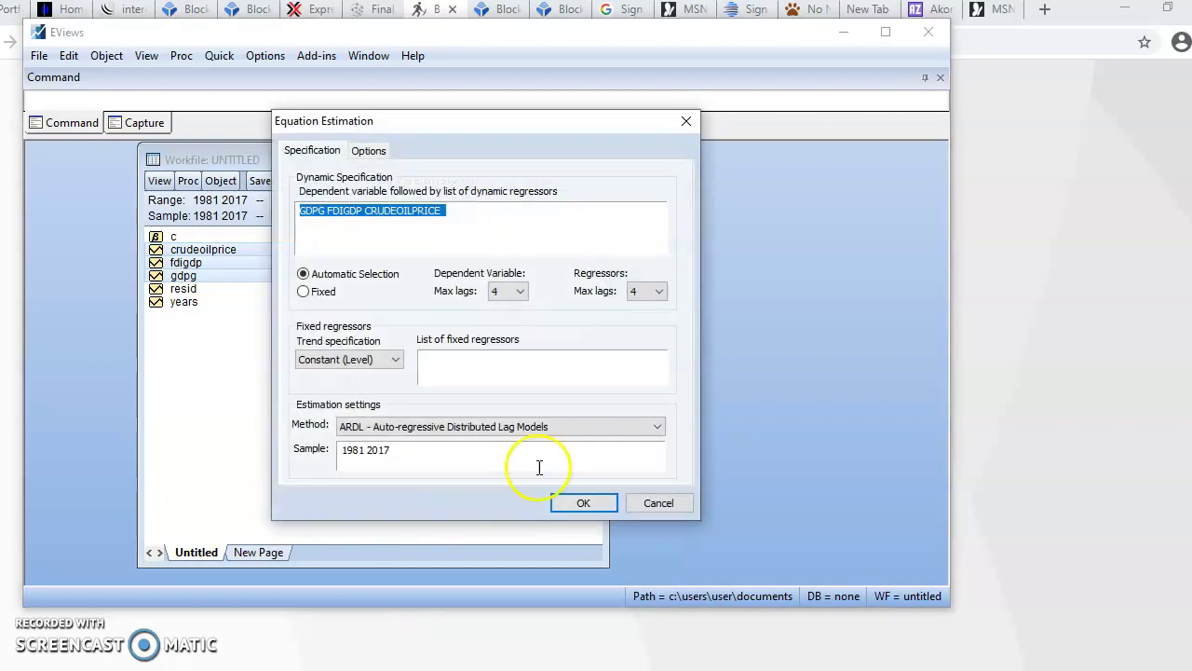
pyautogui.click(568, 504)
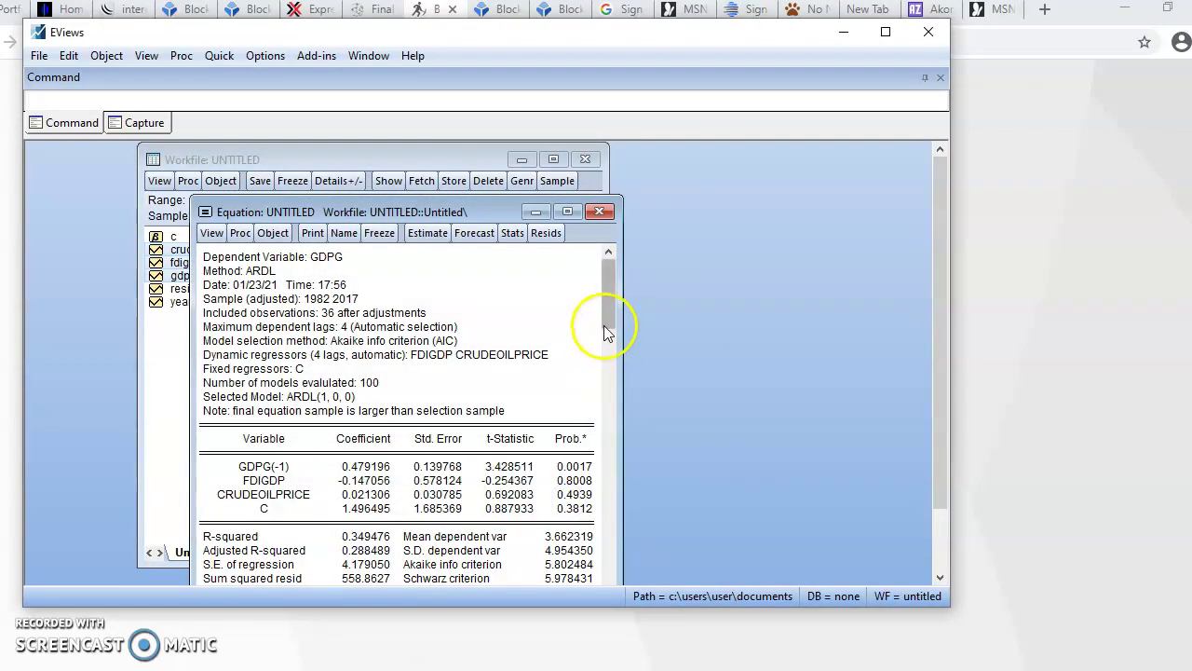
# Maximize EViews and show the equation's cointegrating and long-run form, with CointEq(-1) at -0.5208
pyautogui.doubleClick(481, 619)
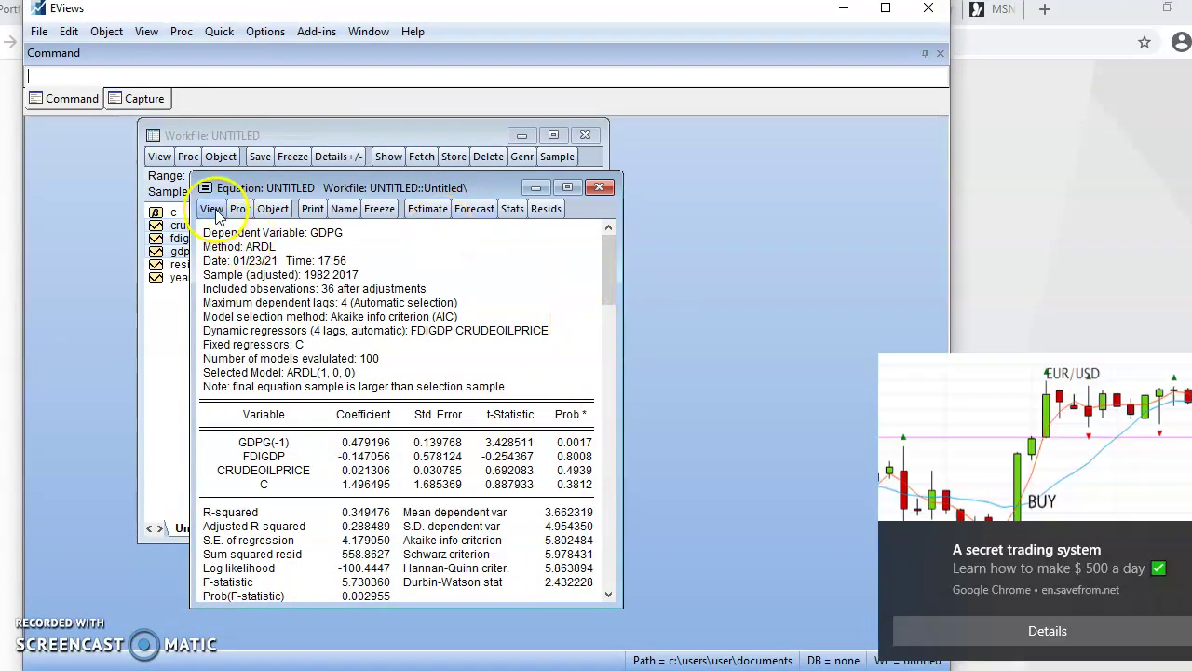
pyautogui.click(212, 208)
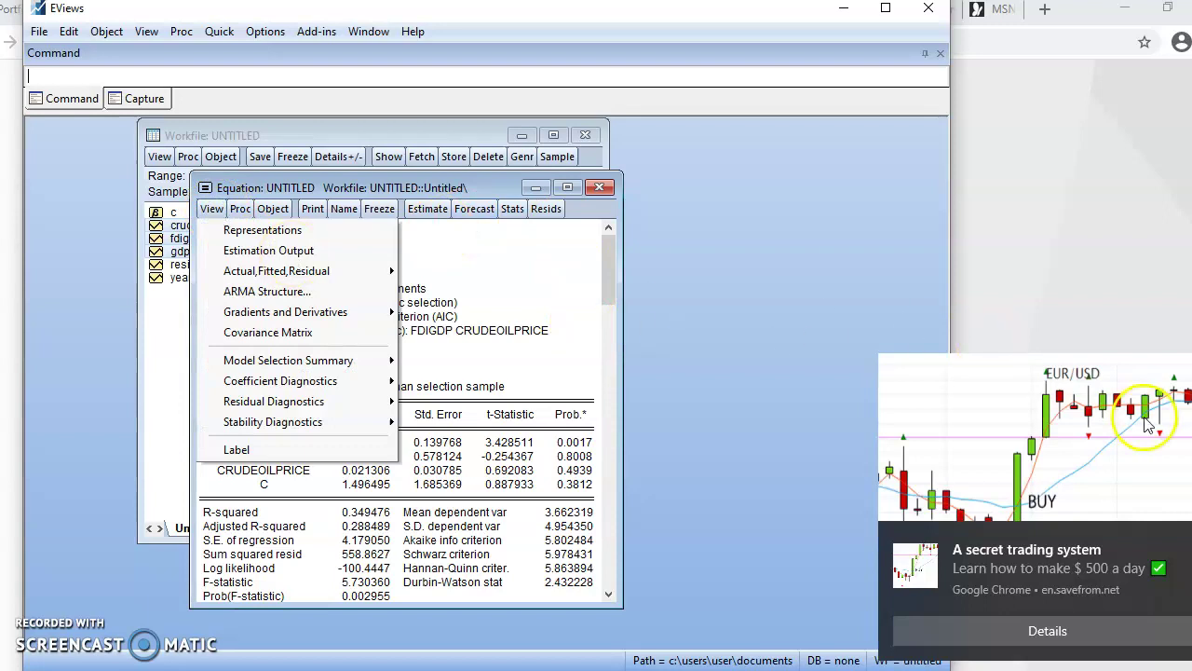
pyautogui.click(1175, 663)
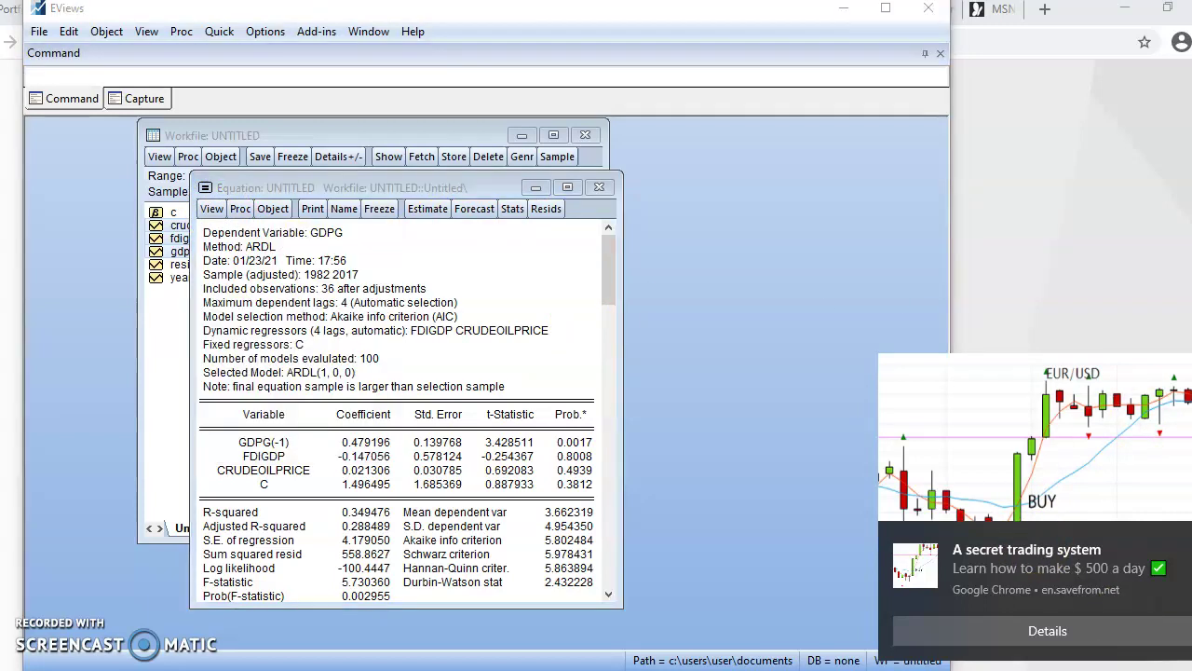
pyautogui.click(1175, 663)
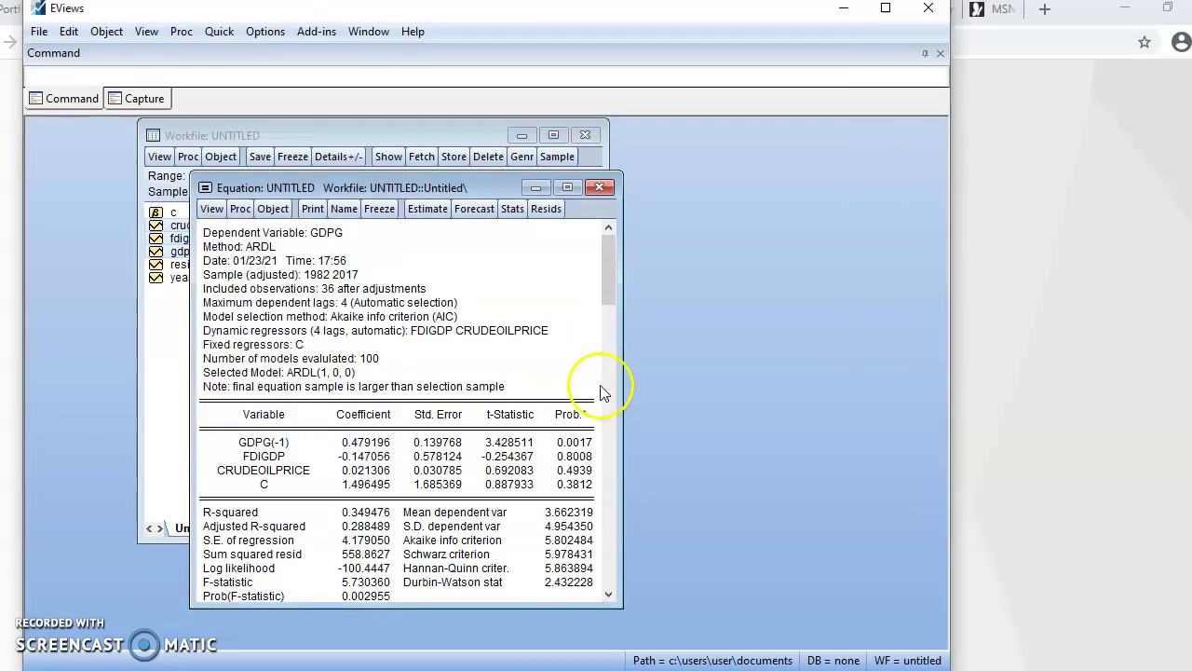
pyautogui.click(211, 209)
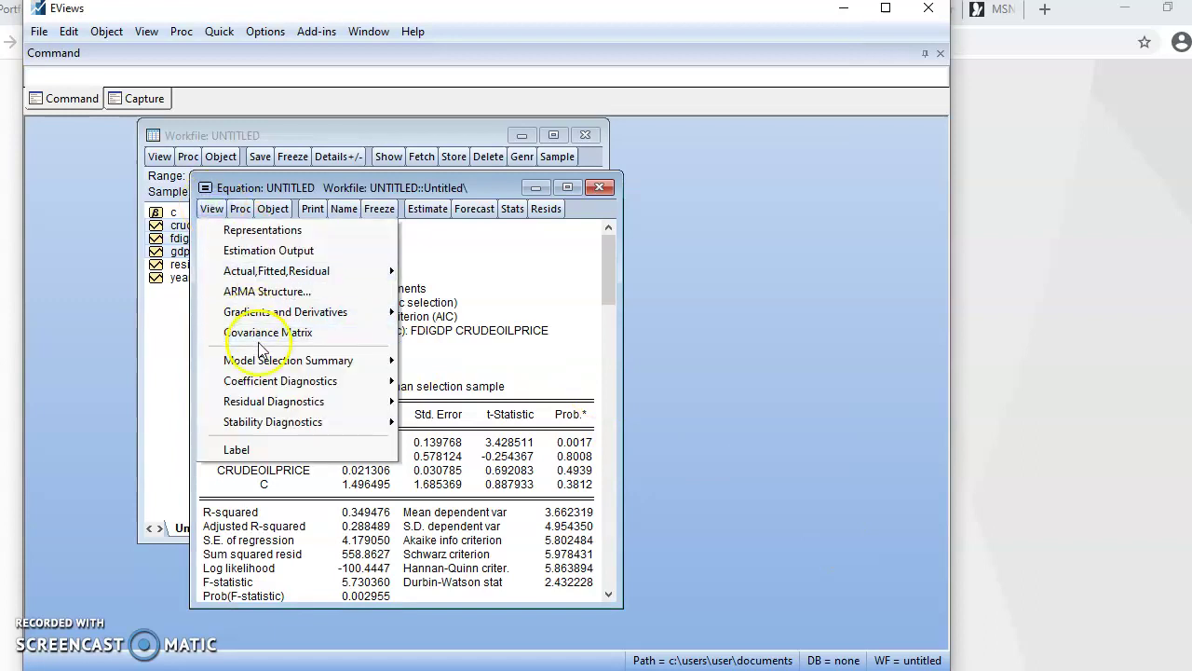
pyautogui.moveTo(268, 387)
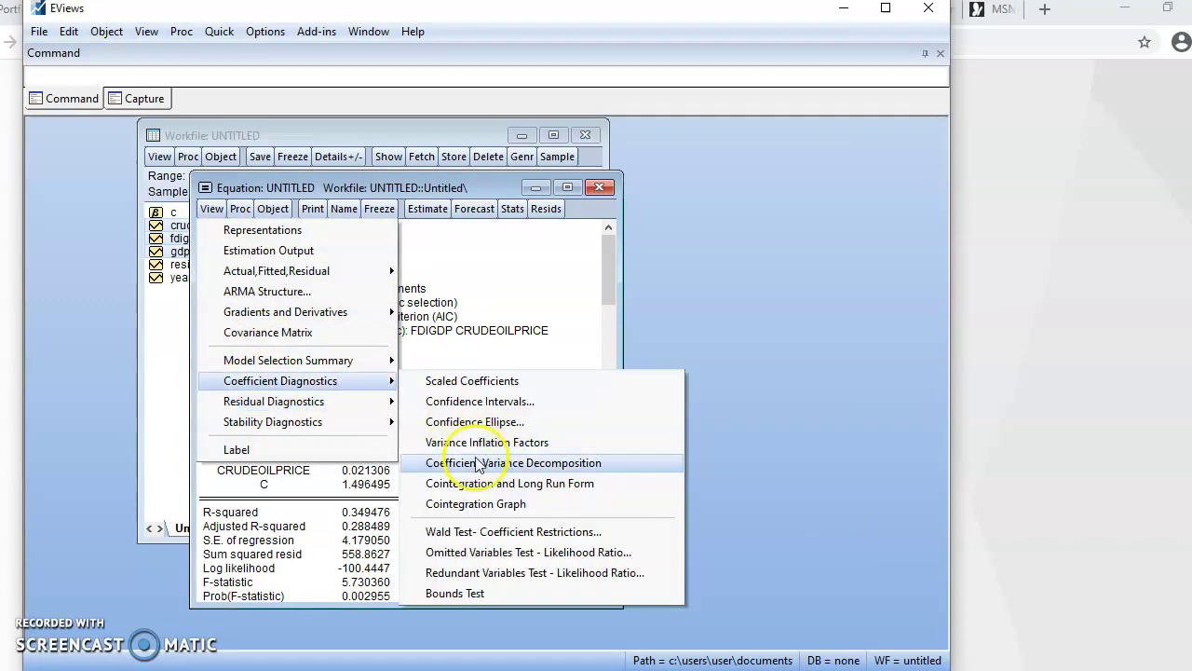
pyautogui.click(482, 491)
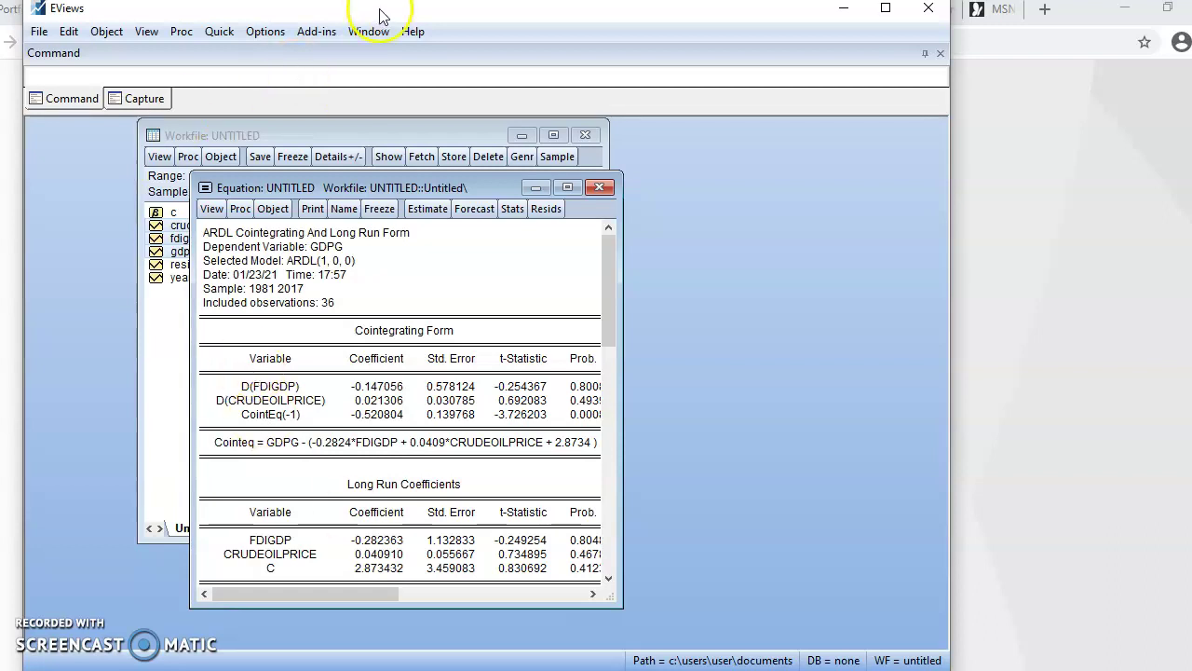
pyautogui.click(330, 33)
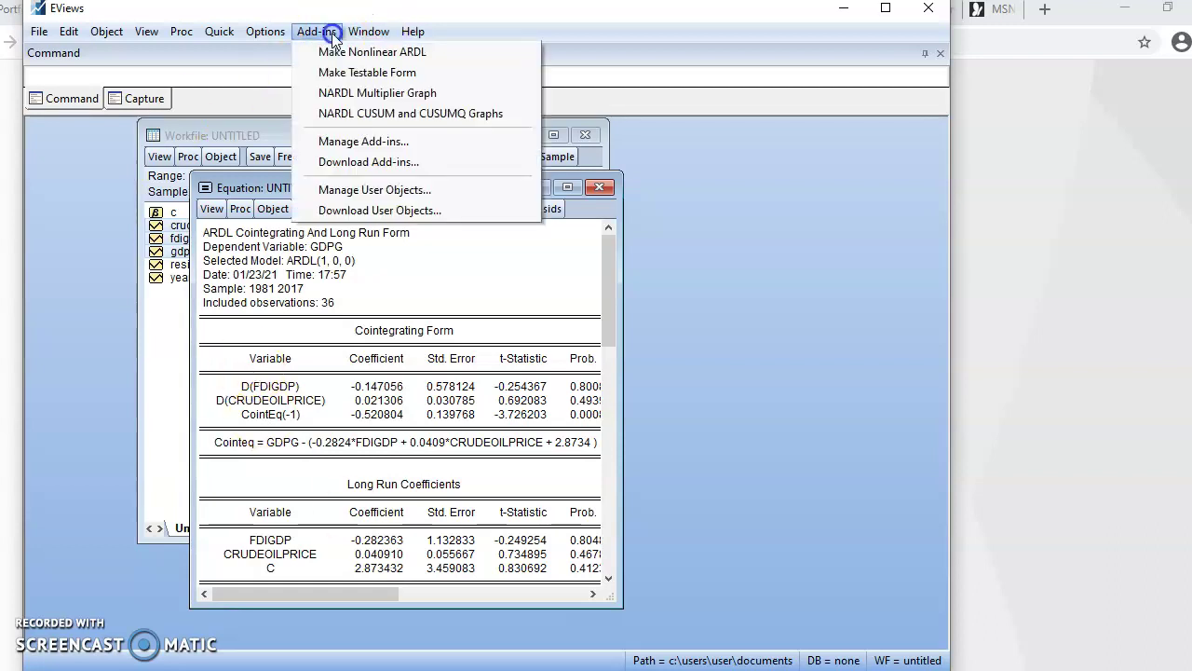
pyautogui.click(359, 163)
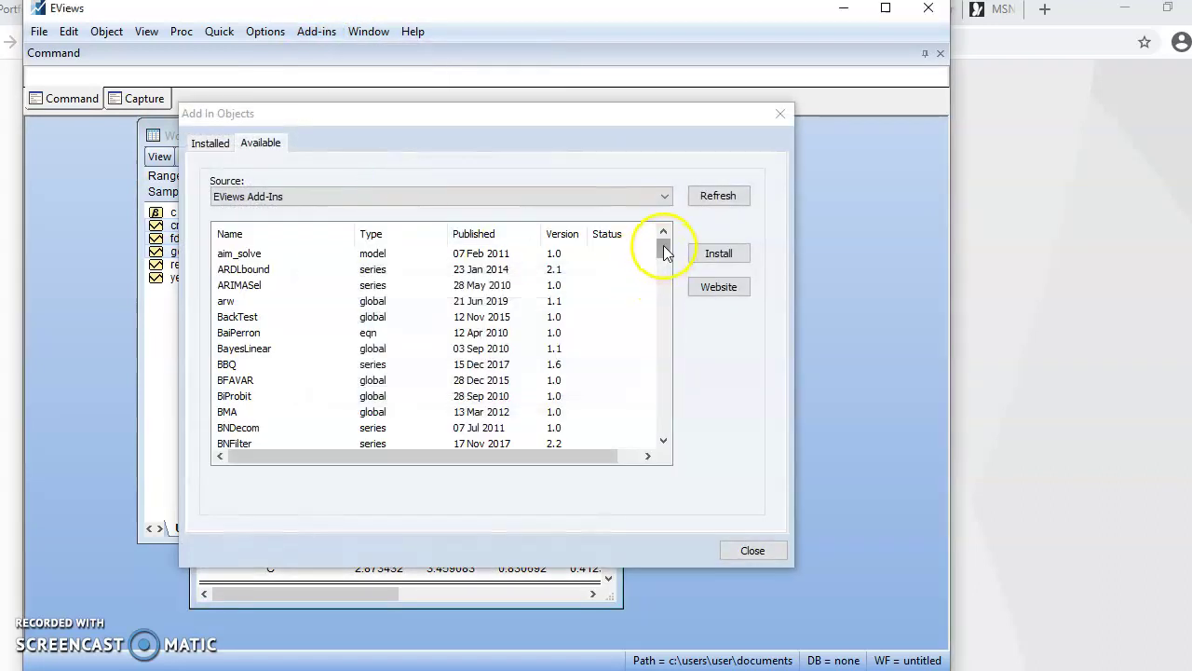
pyautogui.moveTo(663, 252); pyautogui.dragTo(669, 350)
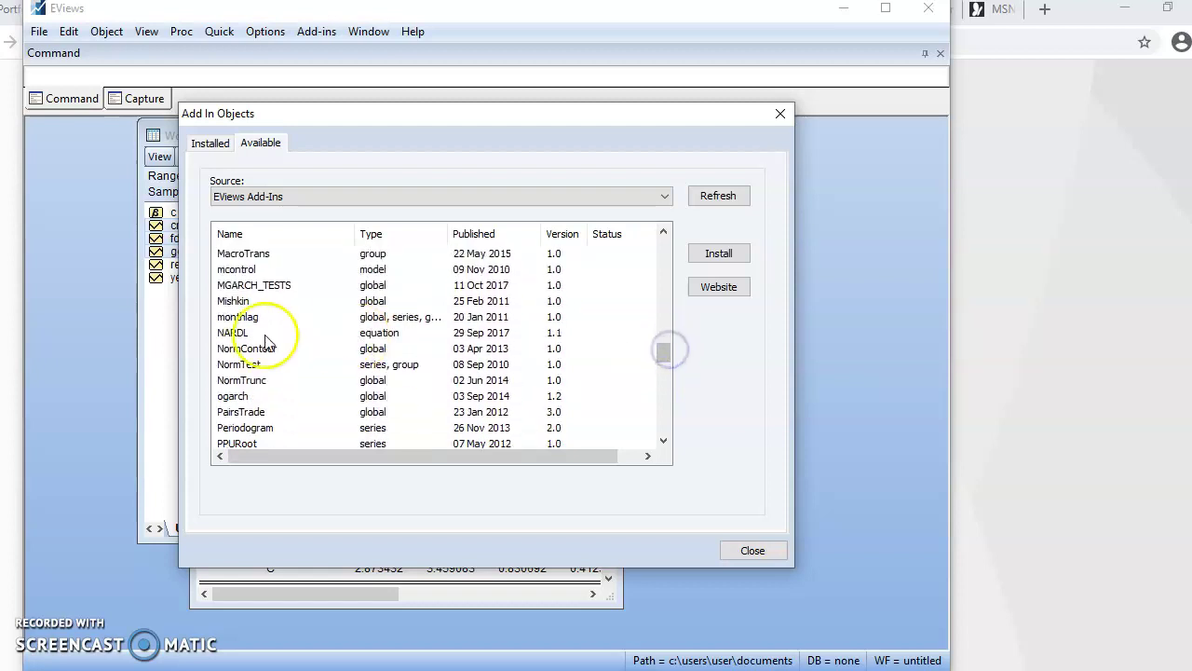
pyautogui.click(366, 335)
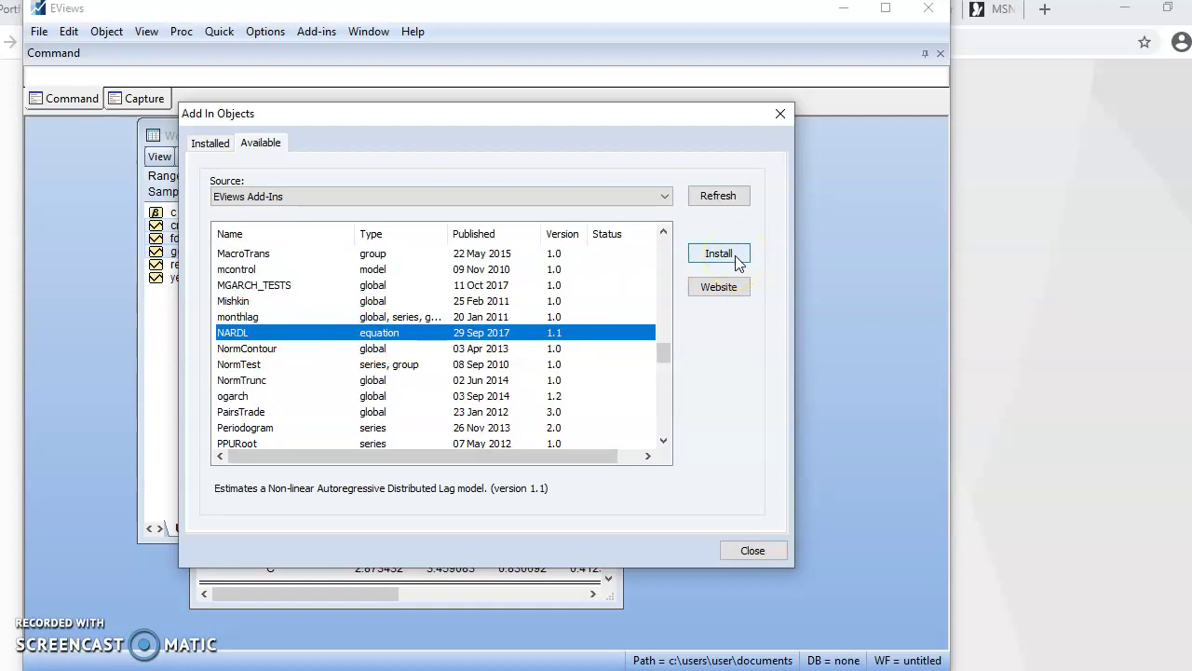
pyautogui.click(780, 114)
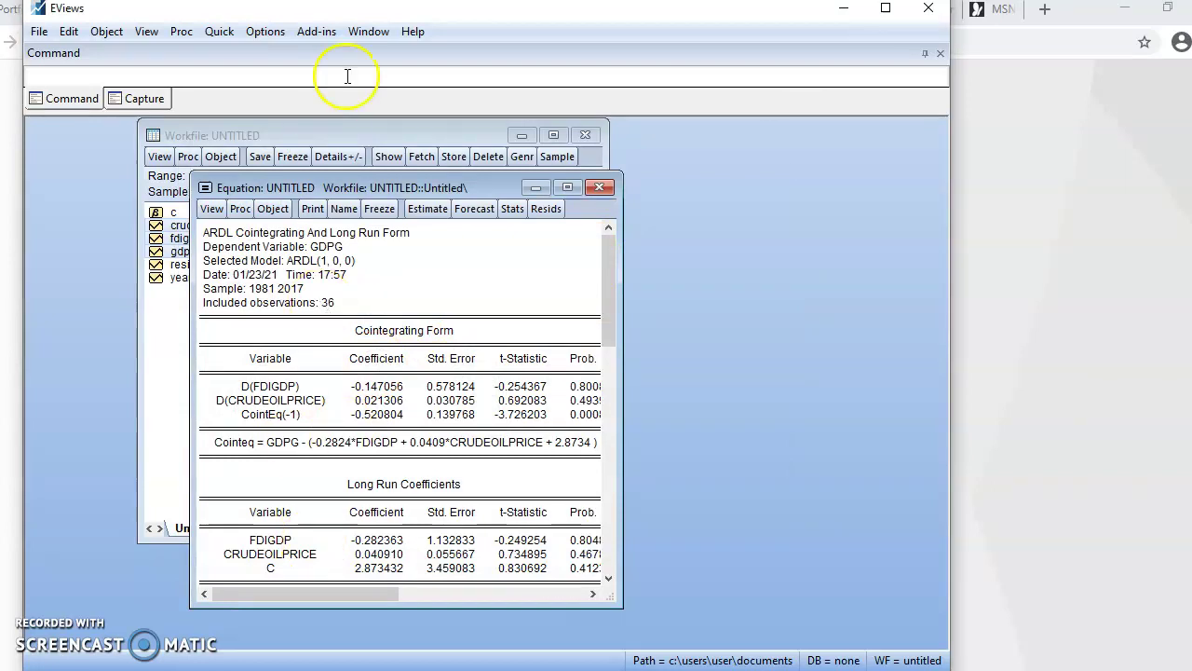
# Run the Make Nonlinear ARDL add-in and dismiss its 'No Threshold Variable is listed.' error
pyautogui.click(317, 30)
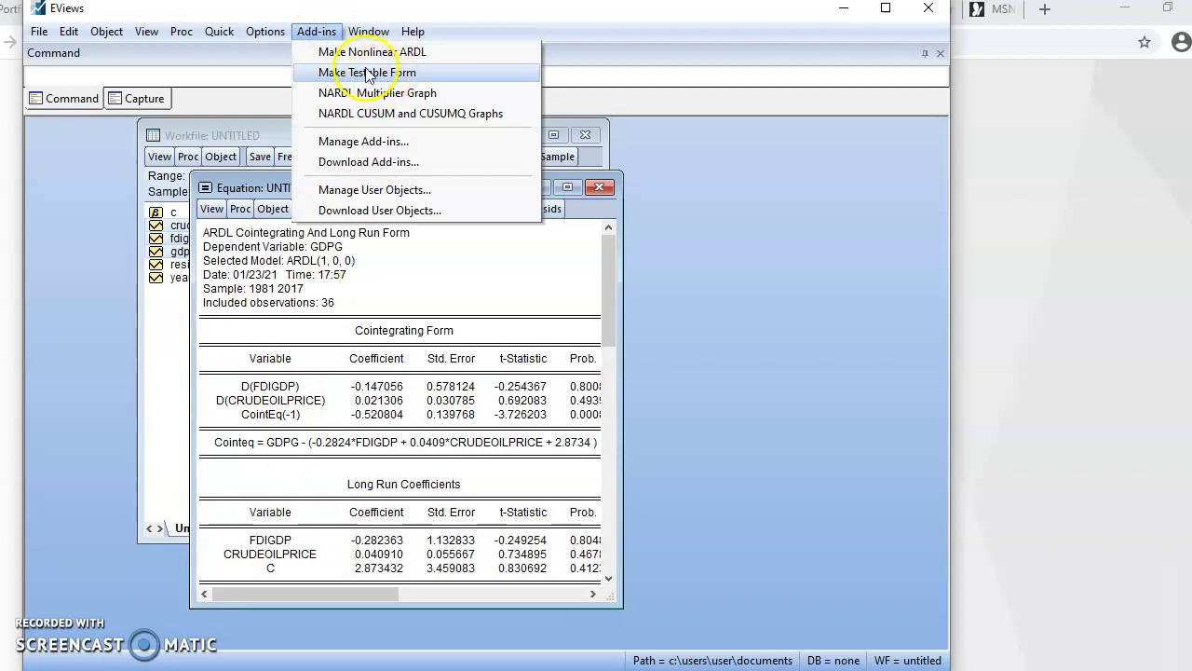
pyautogui.click(423, 51)
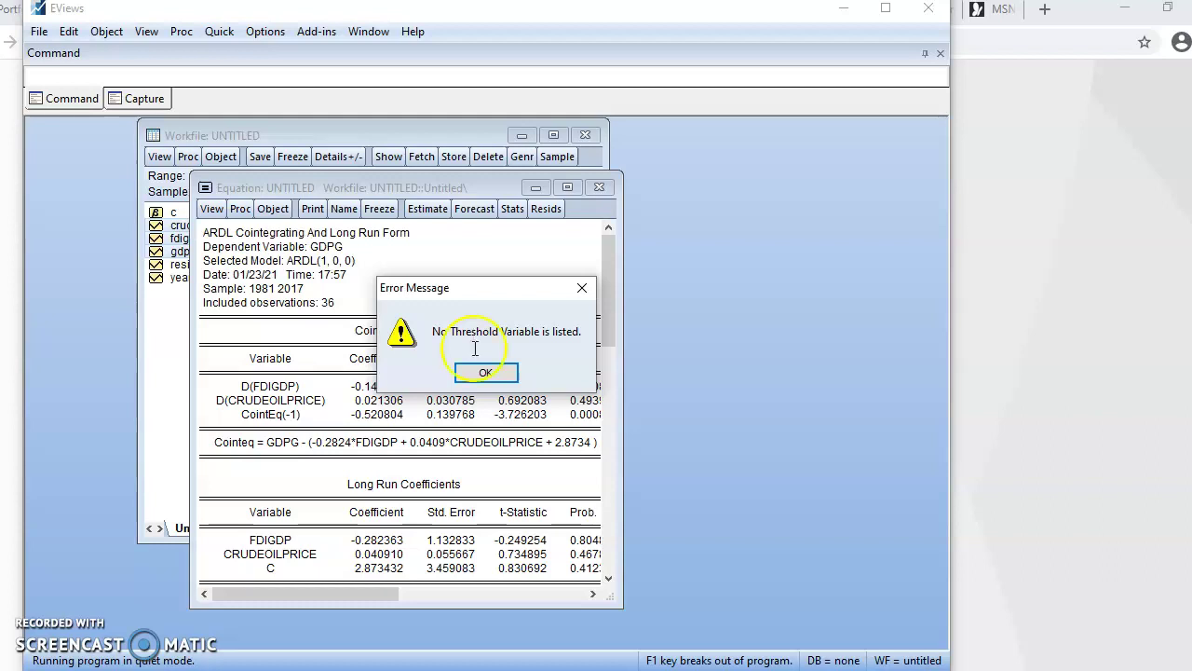
pyautogui.click(482, 373)
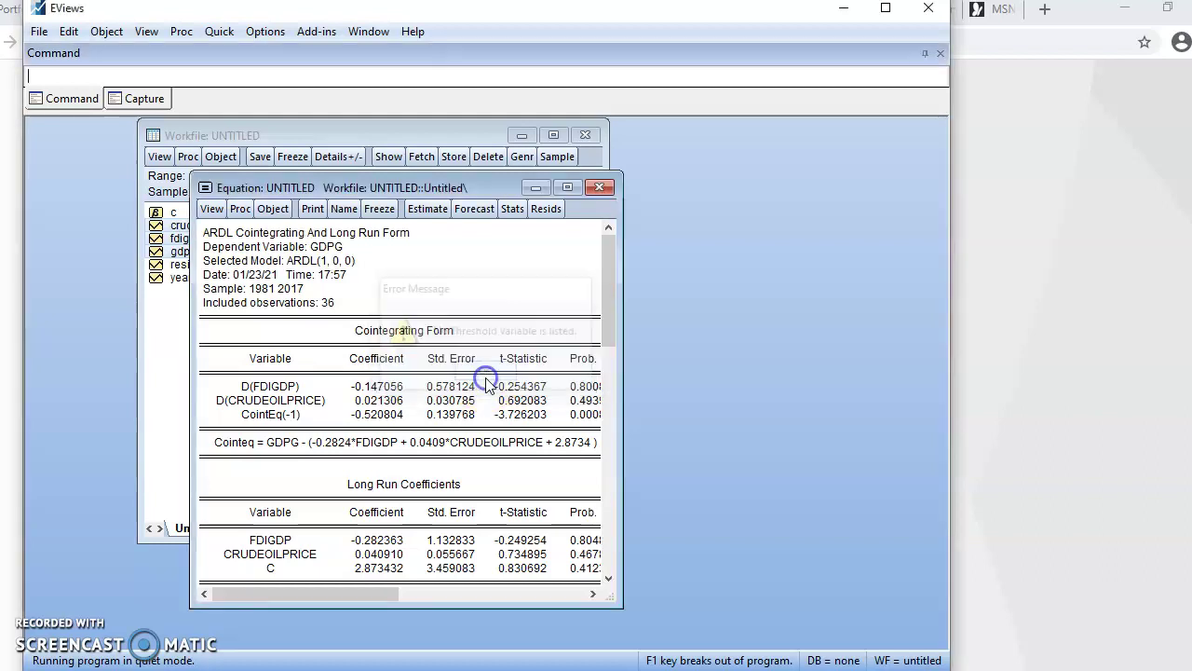
# Add an 'asyvars' label attribute to the equation with value crudeoilprice
pyautogui.click(211, 209)
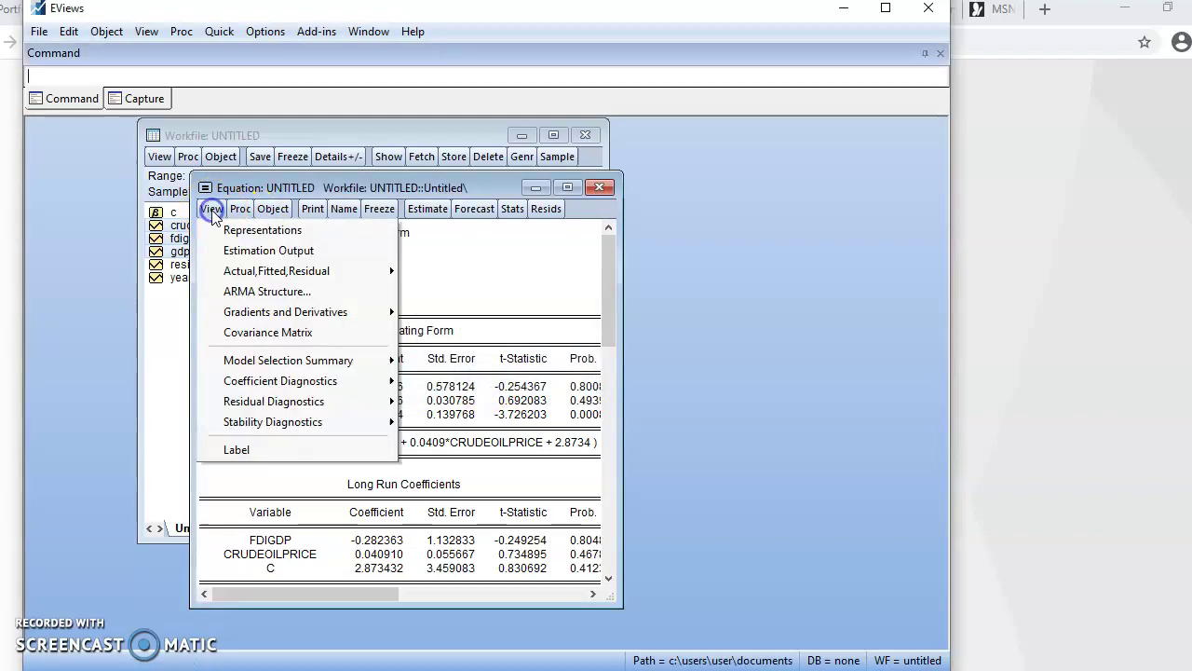
pyautogui.click(253, 453)
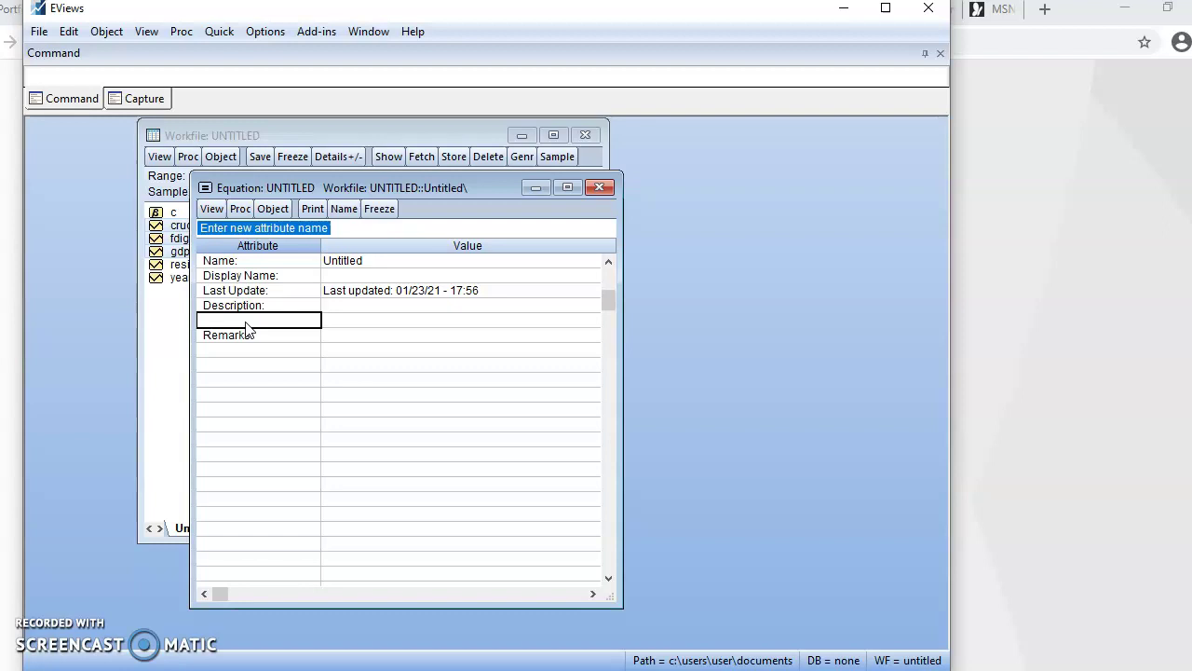
pyautogui.write('asy')
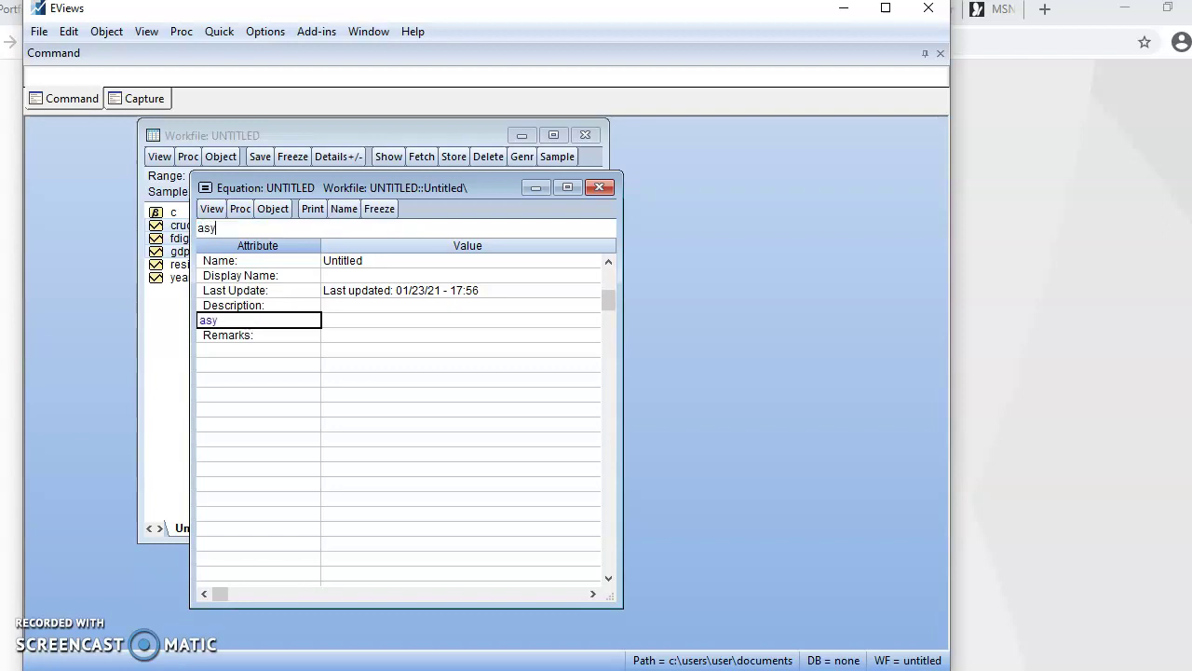
pyautogui.write('vars')
pyautogui.press('Return')
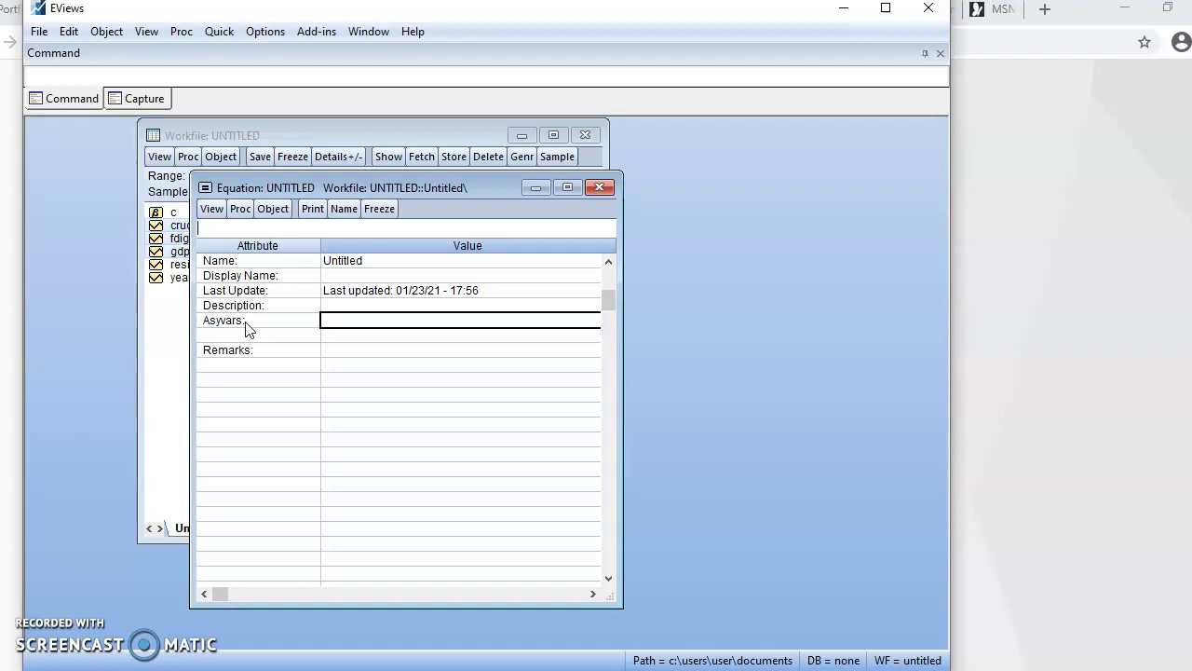
pyautogui.write('crudepolp')
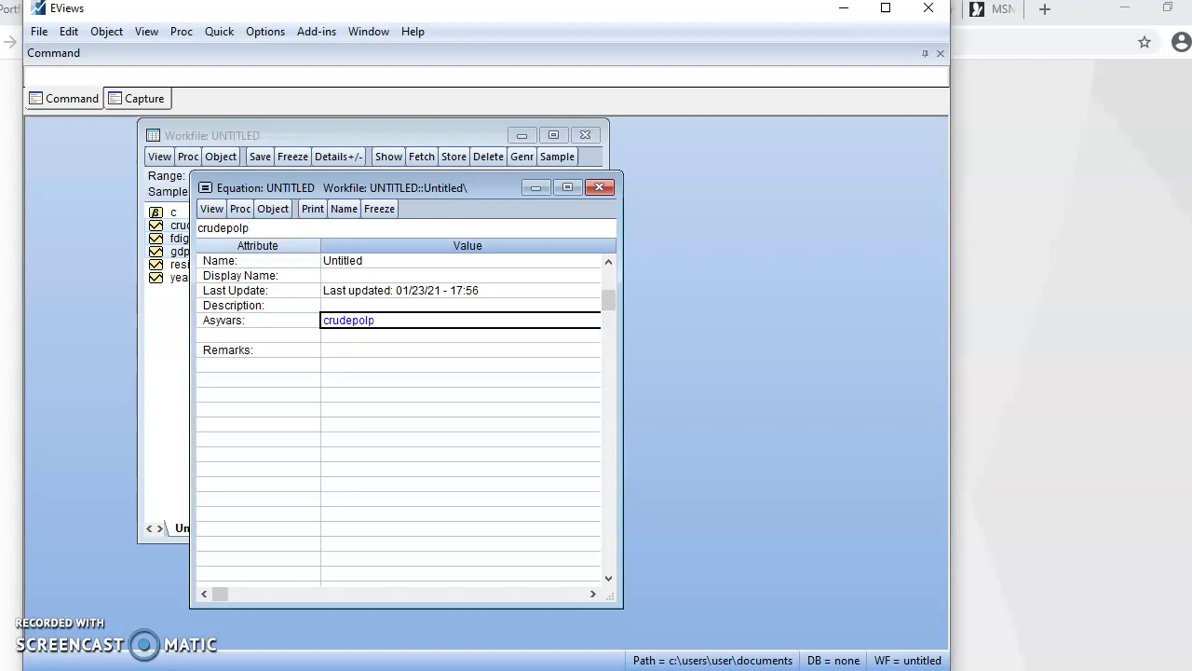
pyautogui.press('BackSpace')
pyautogui.press('BackSpace')
pyautogui.press('BackSpace')
pyautogui.press('BackSpace')
pyautogui.write('oilprice')
# Confirm the Asyvars value and close the untitled equation without deleting it
pyautogui.click(539, 397)
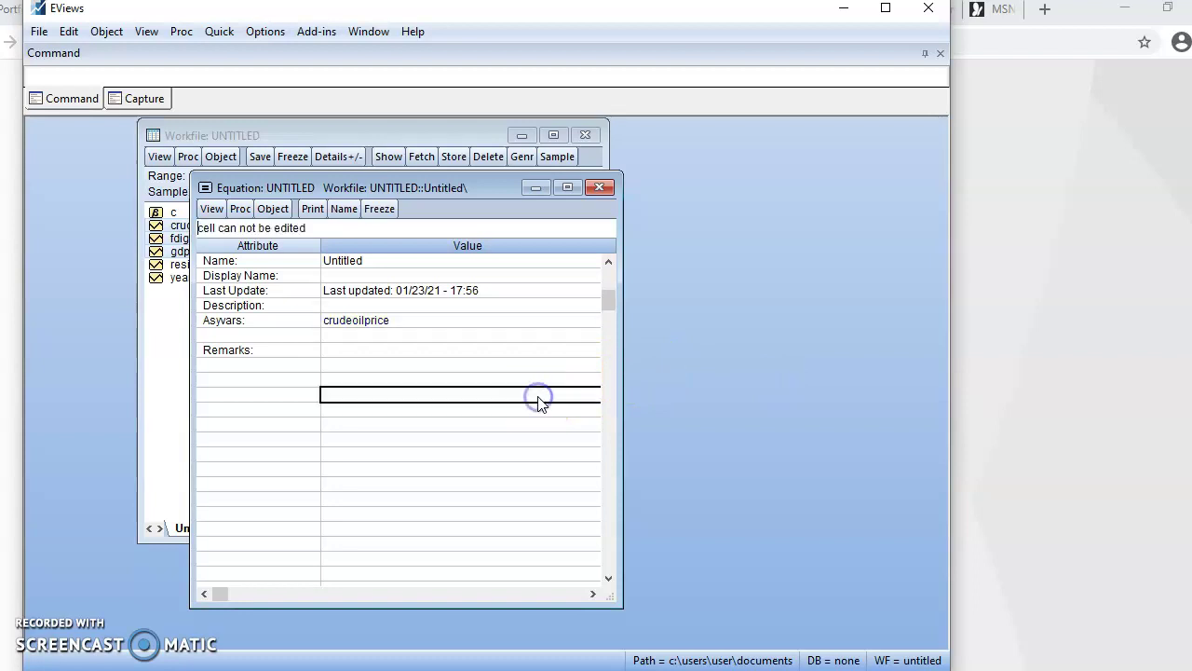
pyautogui.click(600, 188)
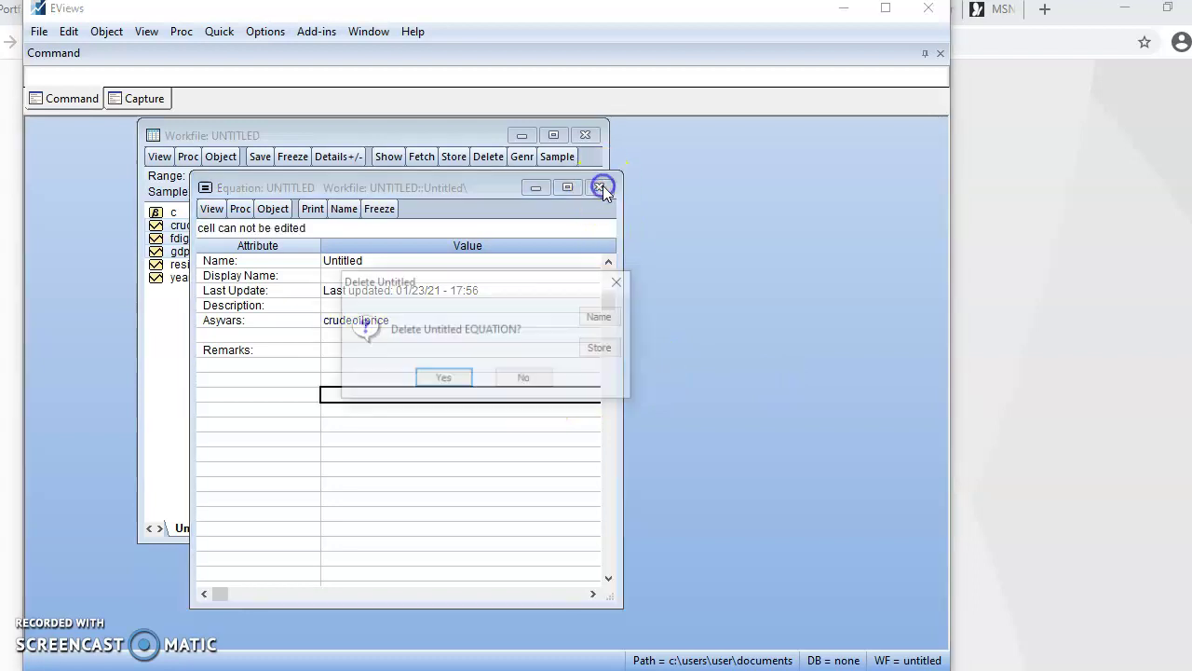
pyautogui.click(523, 376)
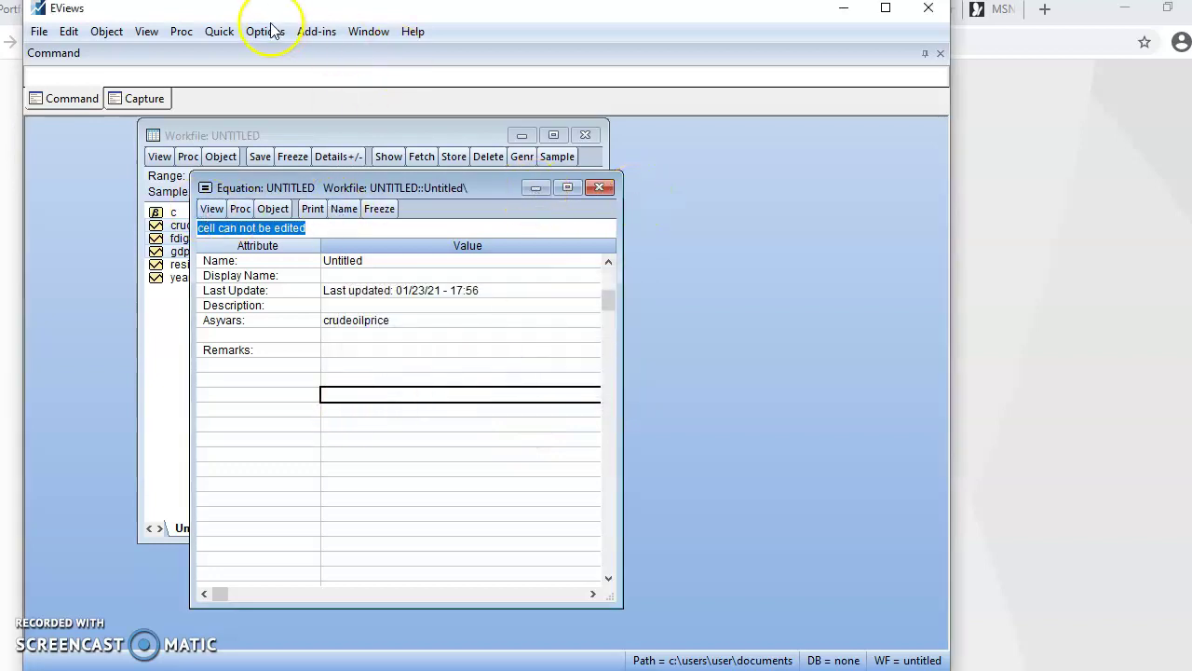
# Run Make Nonlinear ARDL to create NARDL01, an ARDL(1,1,0,0) with POS/NEG oil-price regressors
pyautogui.click(317, 32)
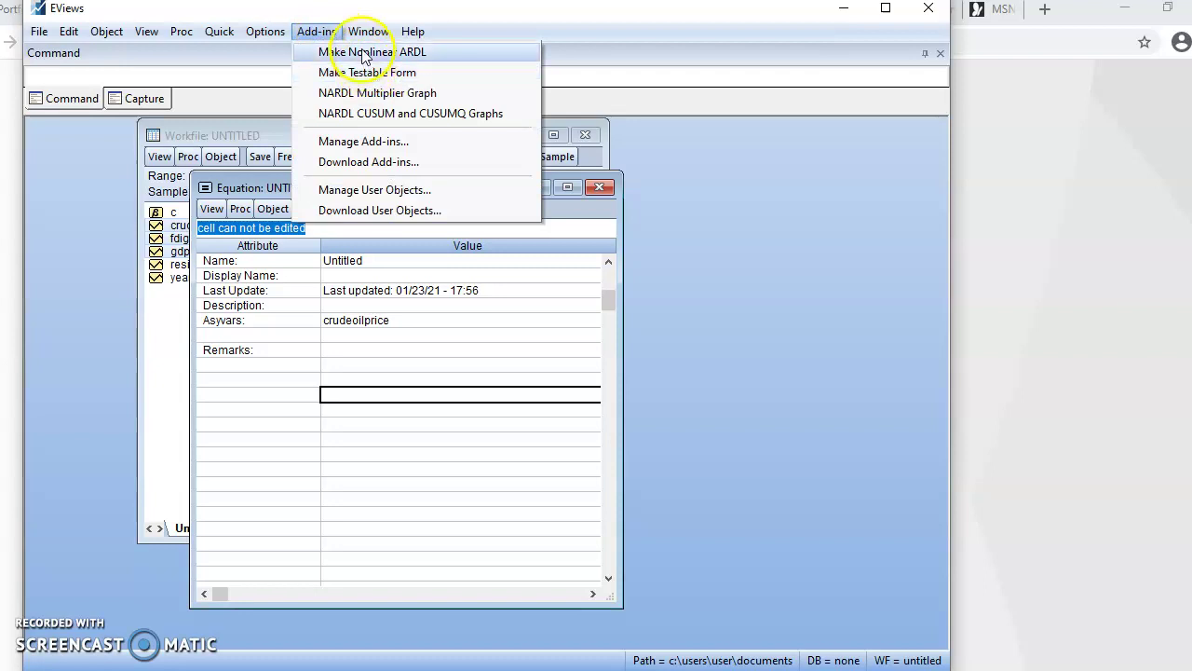
pyautogui.click(366, 52)
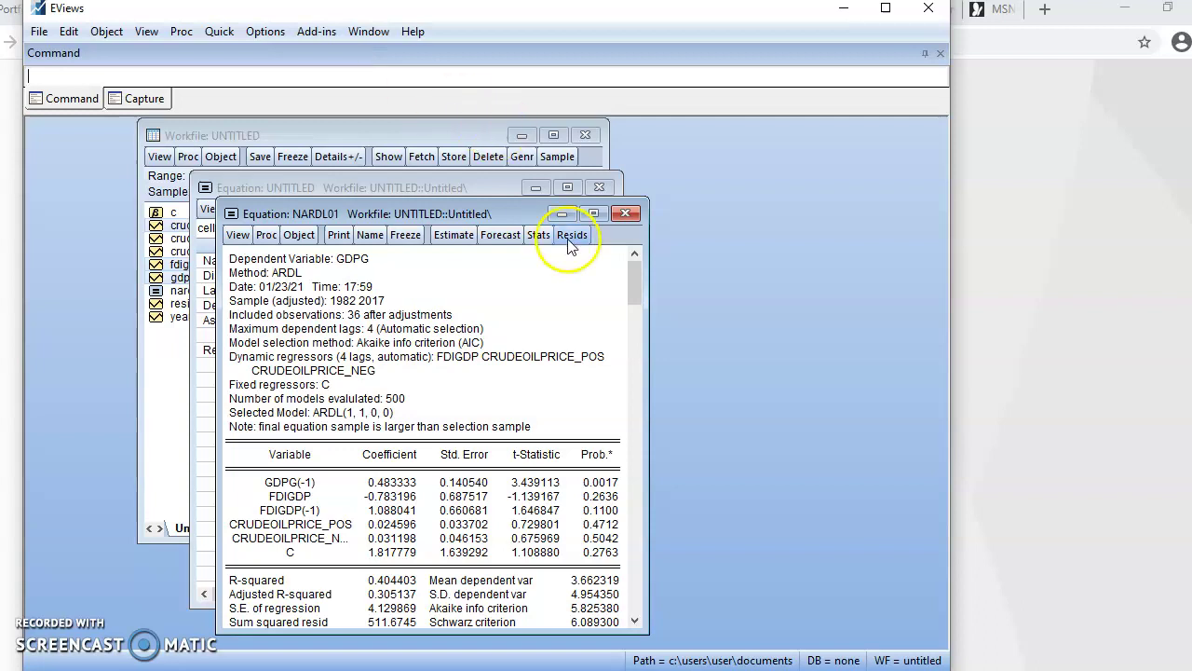
pyautogui.click(509, 215)
pyautogui.moveTo(509, 215); pyautogui.dragTo(497, 123)
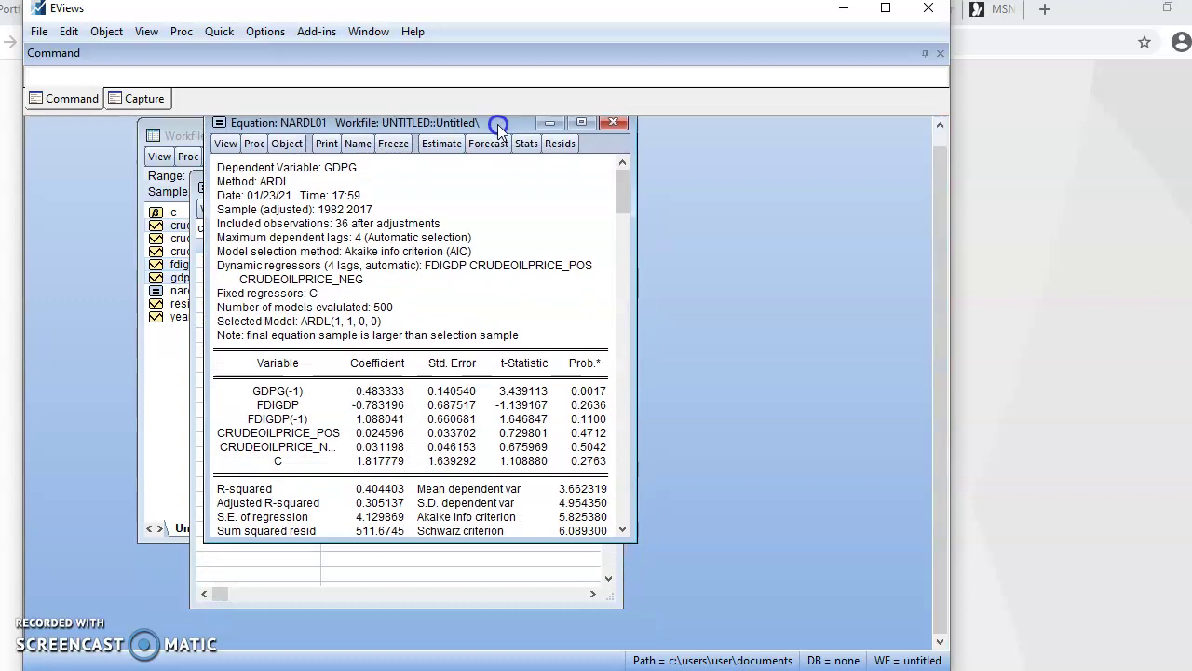
pyautogui.click(623, 198)
pyautogui.moveTo(623, 197); pyautogui.dragTo(626, 214)
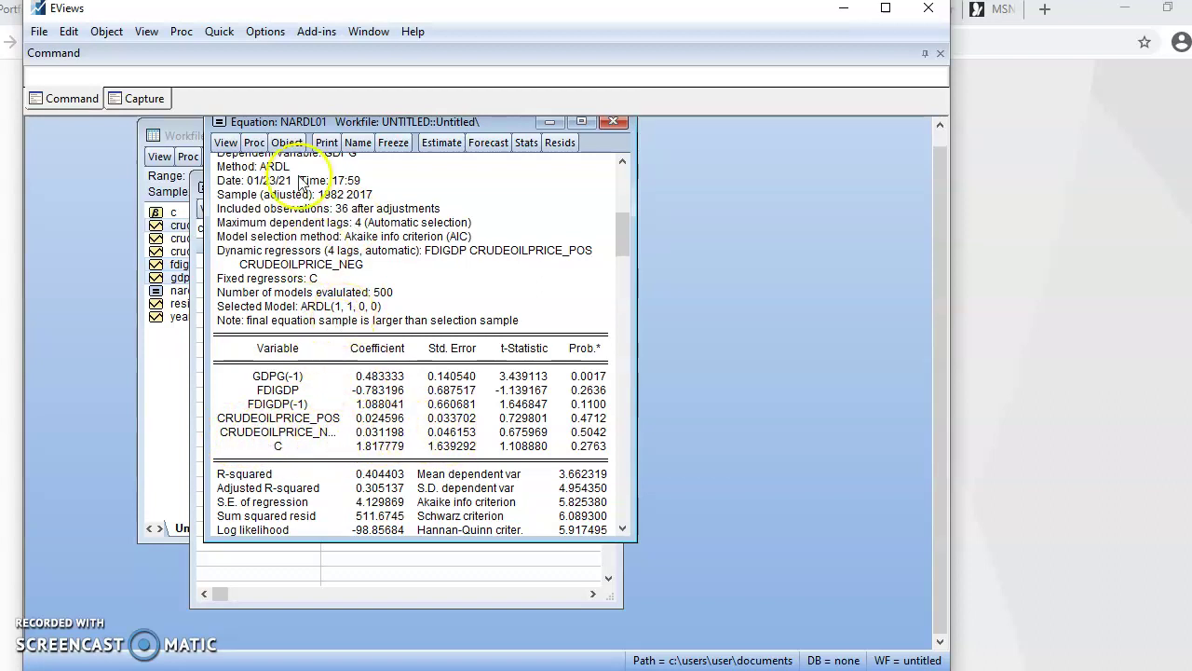
# Switch NARDL01 to its Cointegration and Long Run Form view, with CointEq(-1) at -0.5167
pyautogui.click(225, 144)
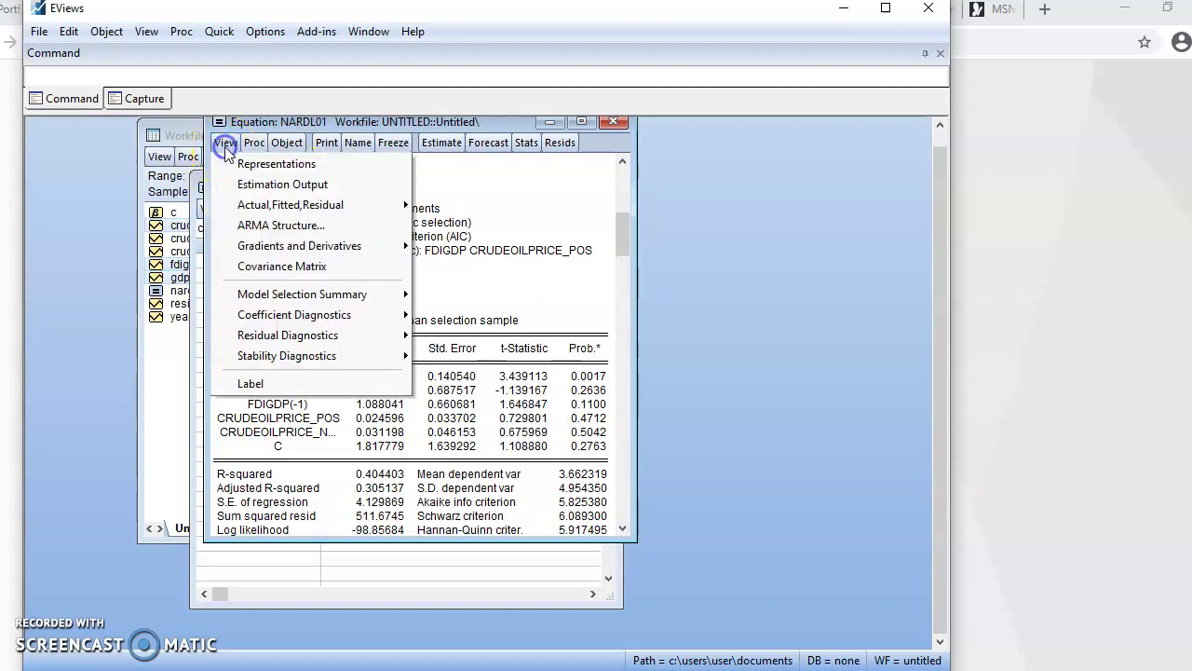
pyautogui.moveTo(322, 321)
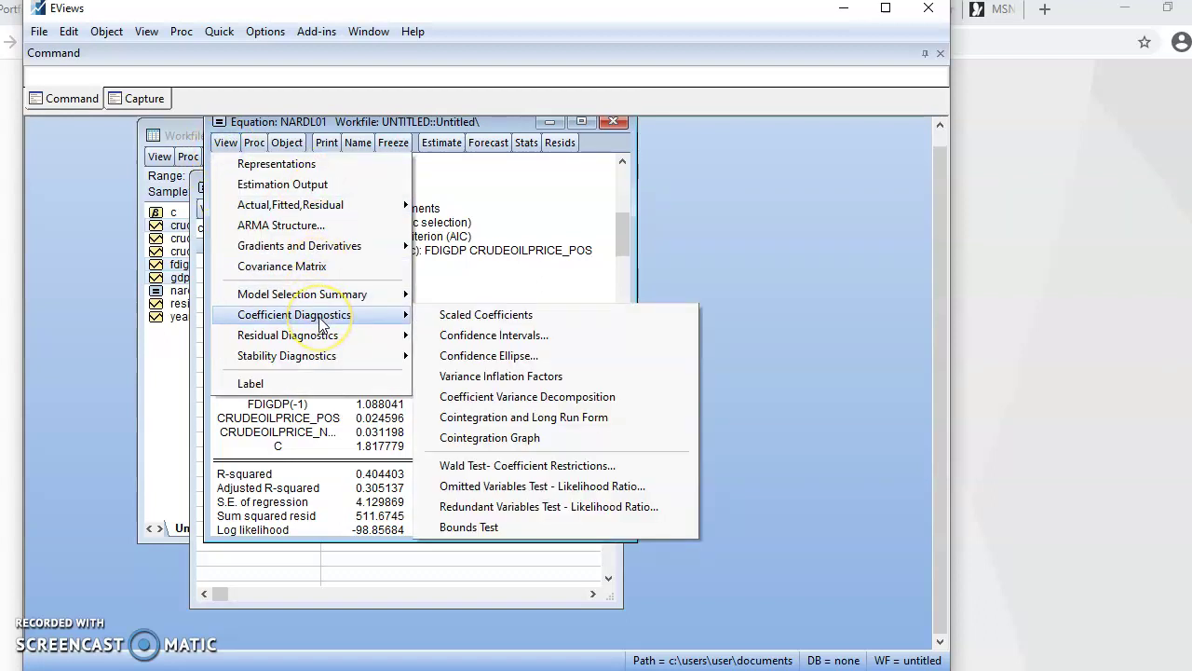
pyautogui.click(527, 418)
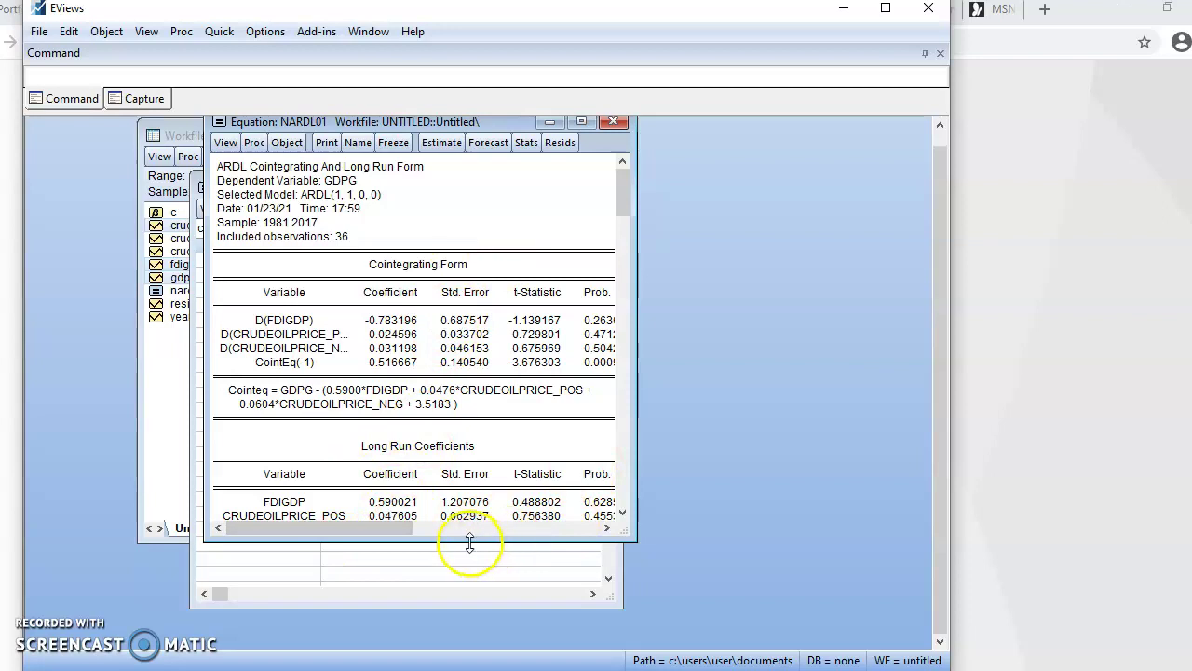
# Enlarge the NARDL01 window and check the short-run positive and negative oil-price coefficients
pyautogui.moveTo(469, 543); pyautogui.dragTo(472, 625)
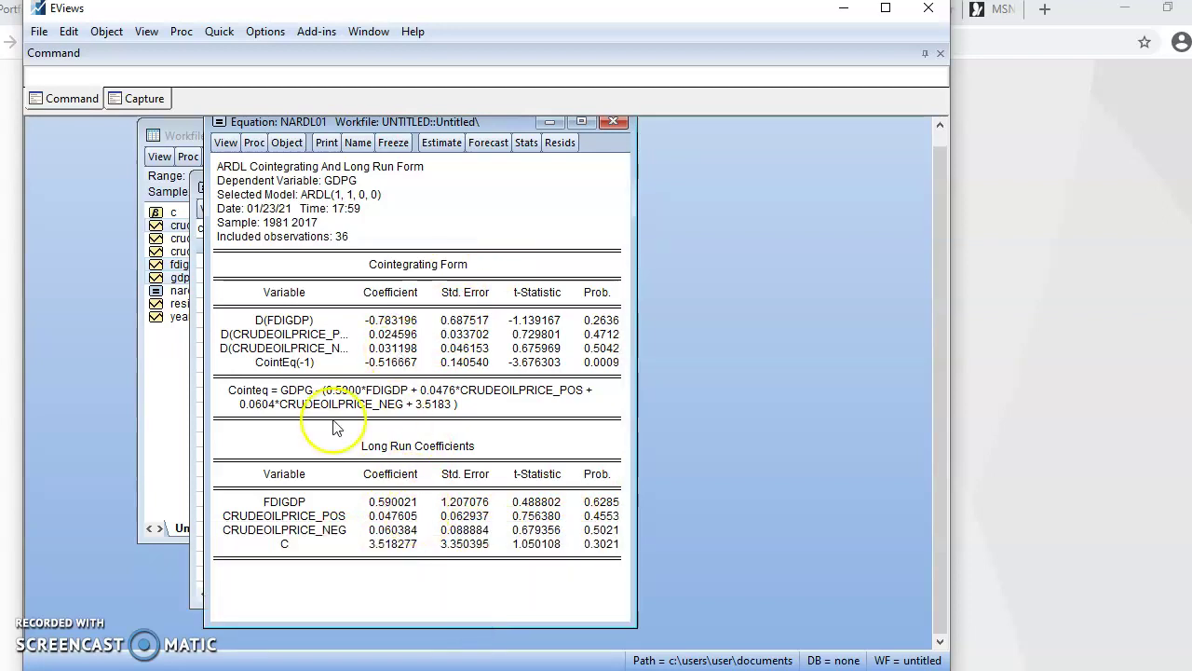
pyautogui.click(240, 338)
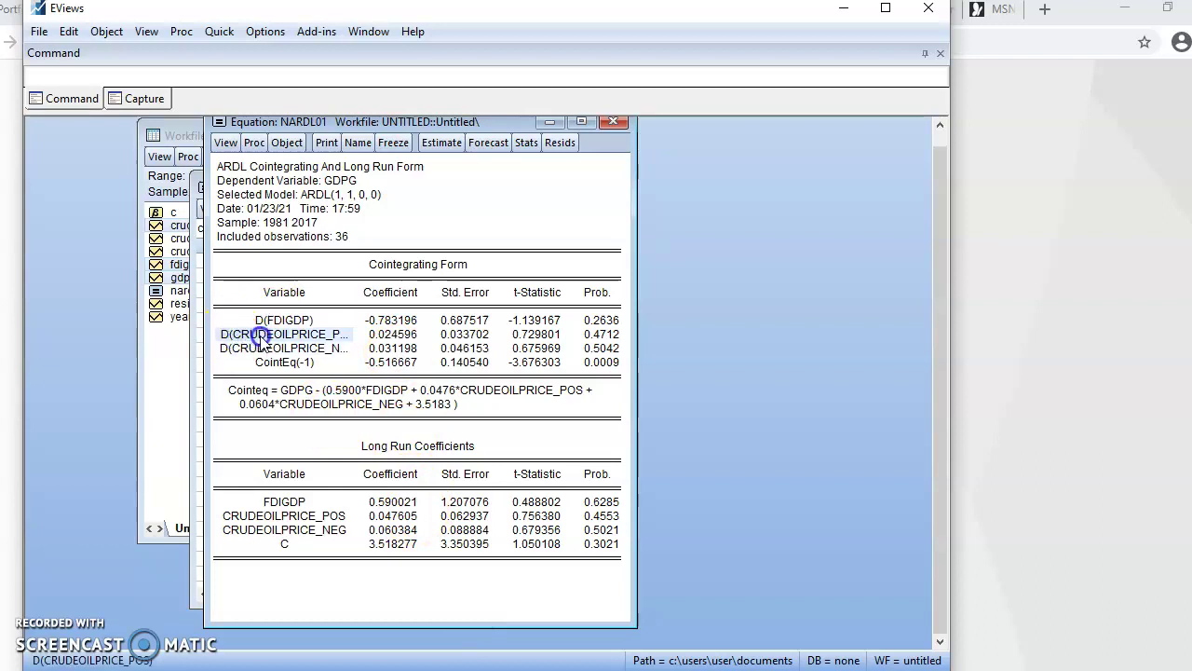
pyautogui.click(395, 336)
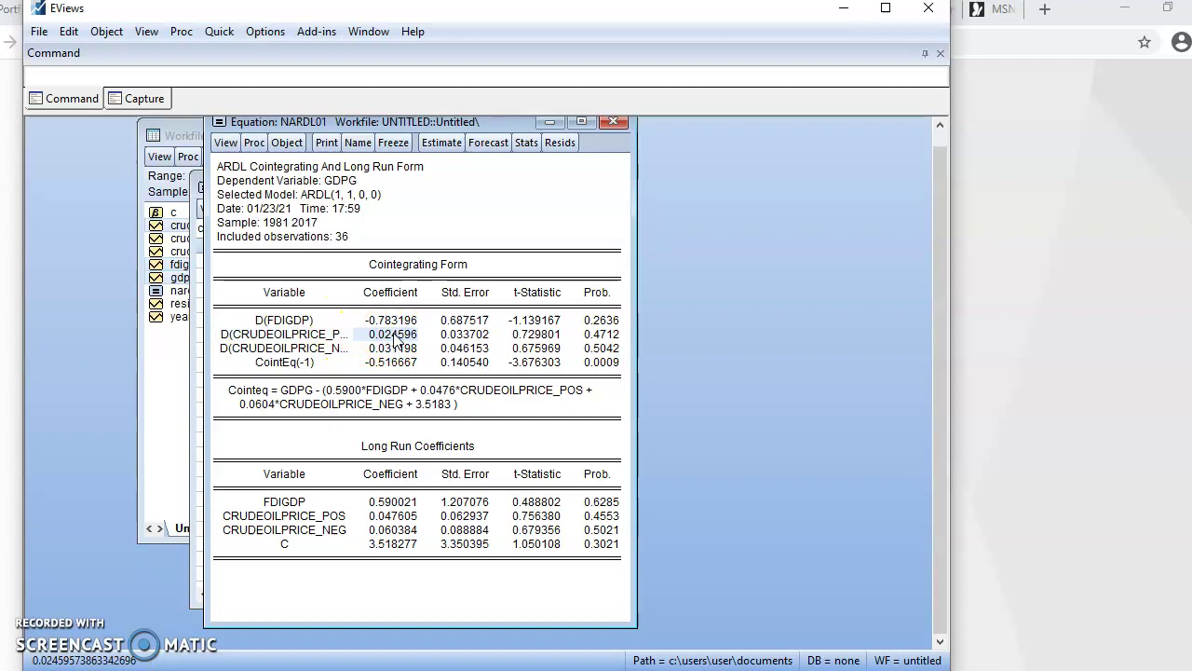
pyautogui.click(265, 351)
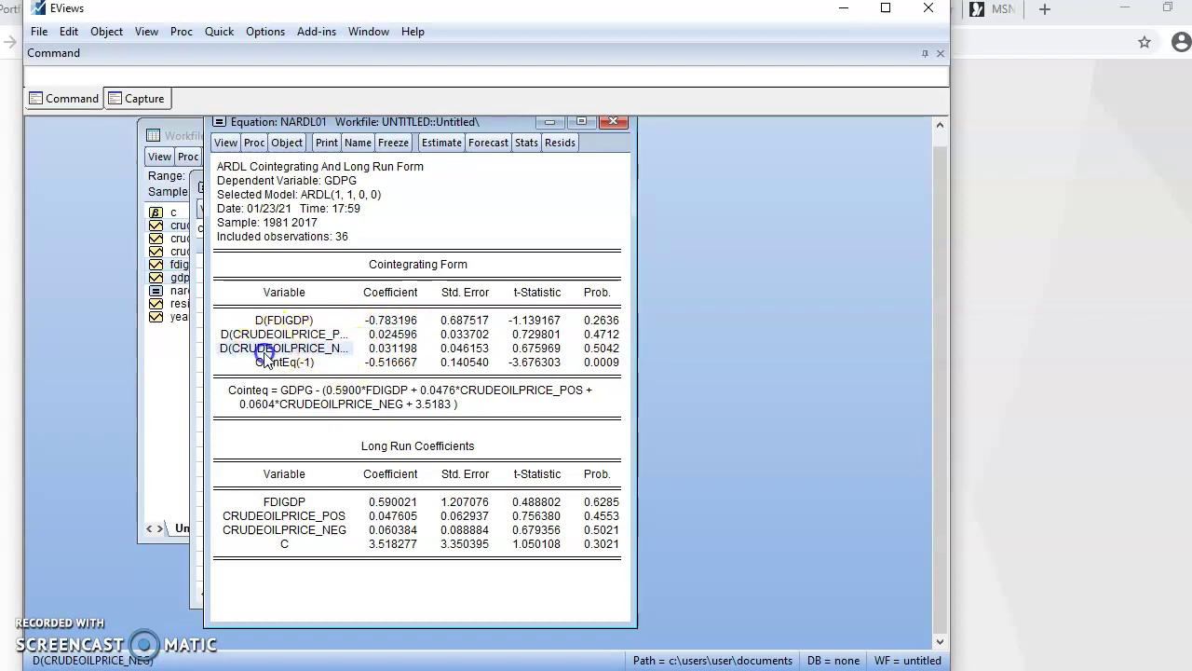
pyautogui.click(375, 347)
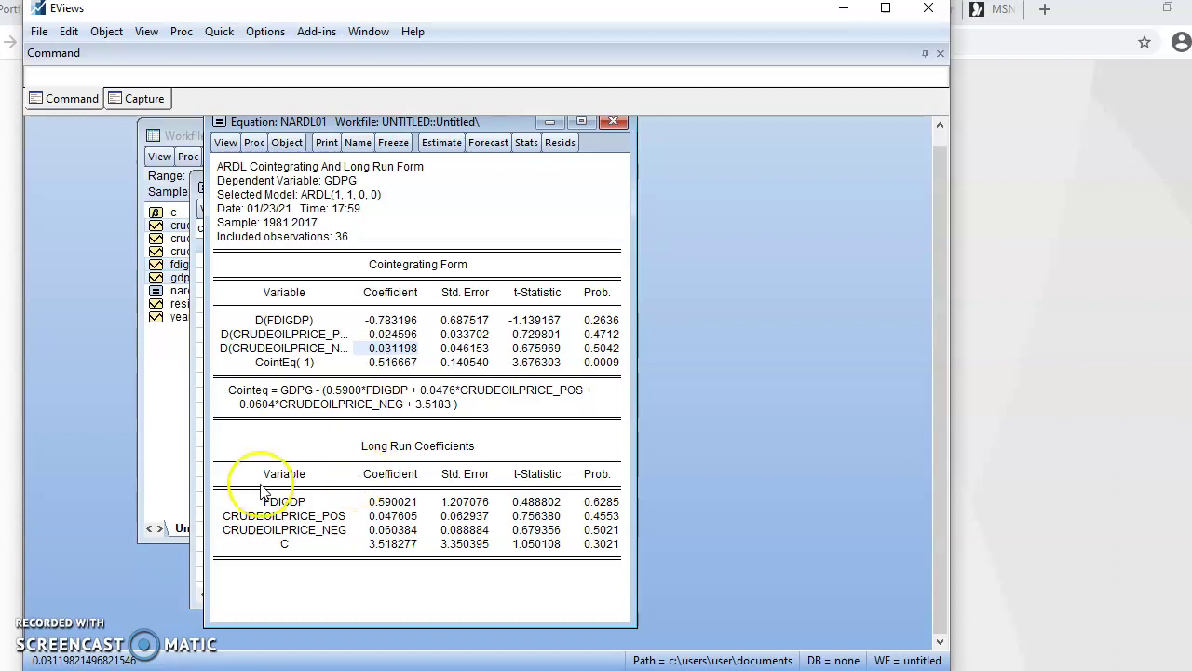
# Read long-run coefficients CRUDEOILPRICE_POS 0.0476 and CRUDEOILPRICE_NEG 0.0604, and inspect CointEq(-1)
pyautogui.click(393, 516)
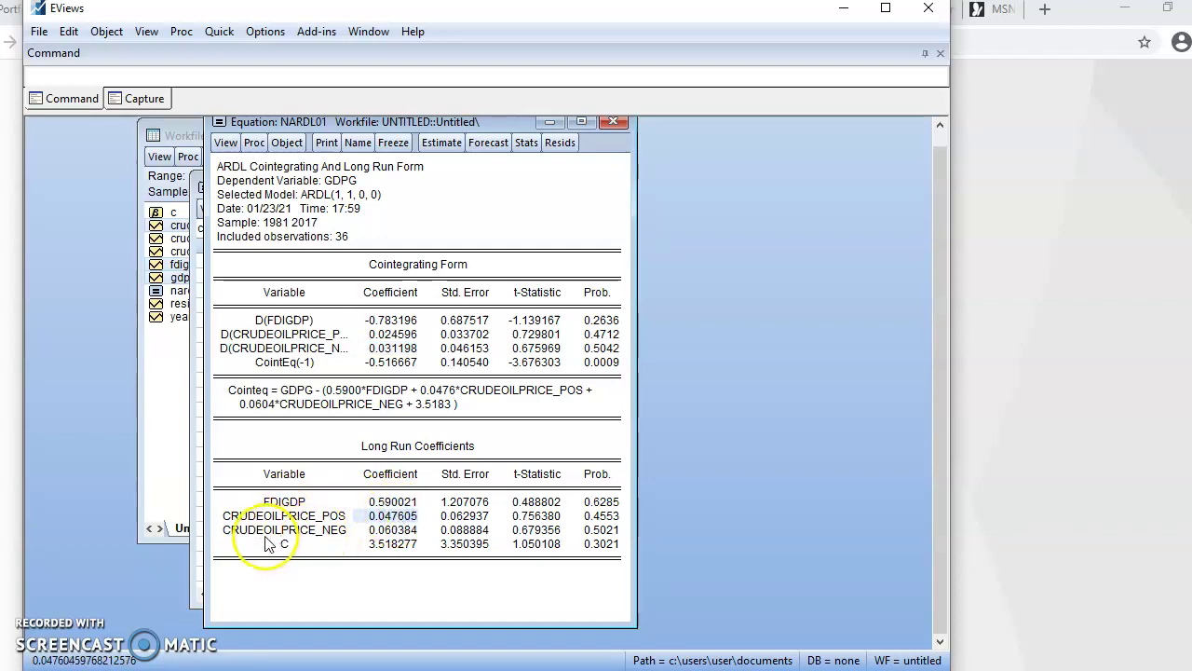
pyautogui.click(393, 529)
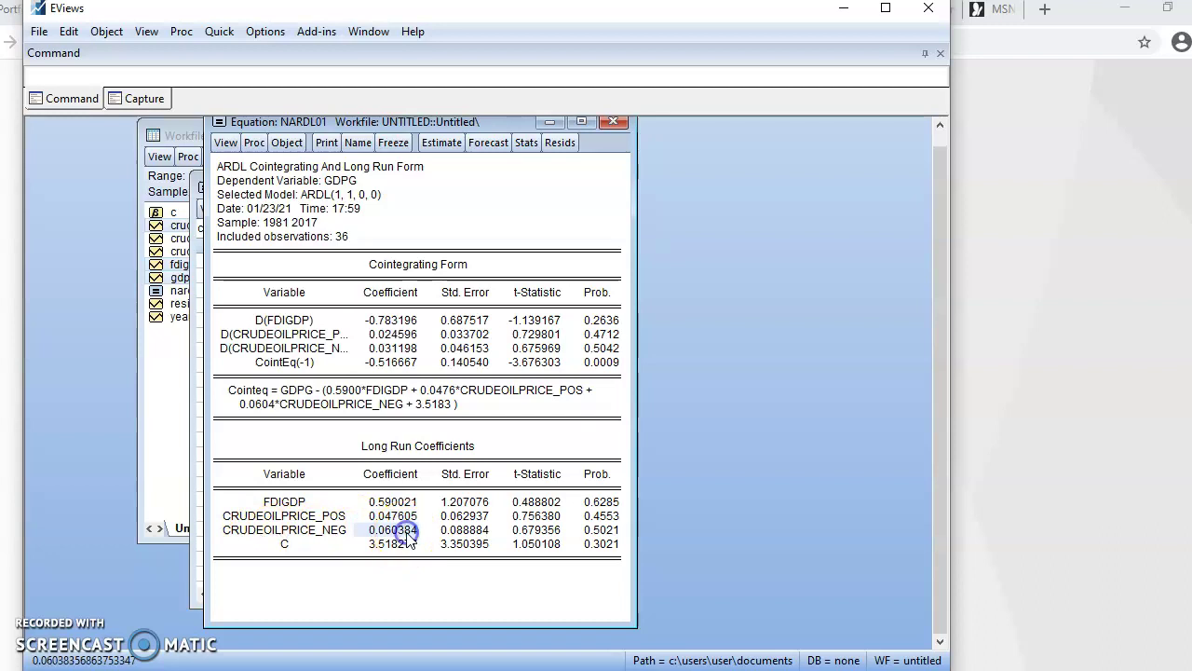
pyautogui.click(263, 365)
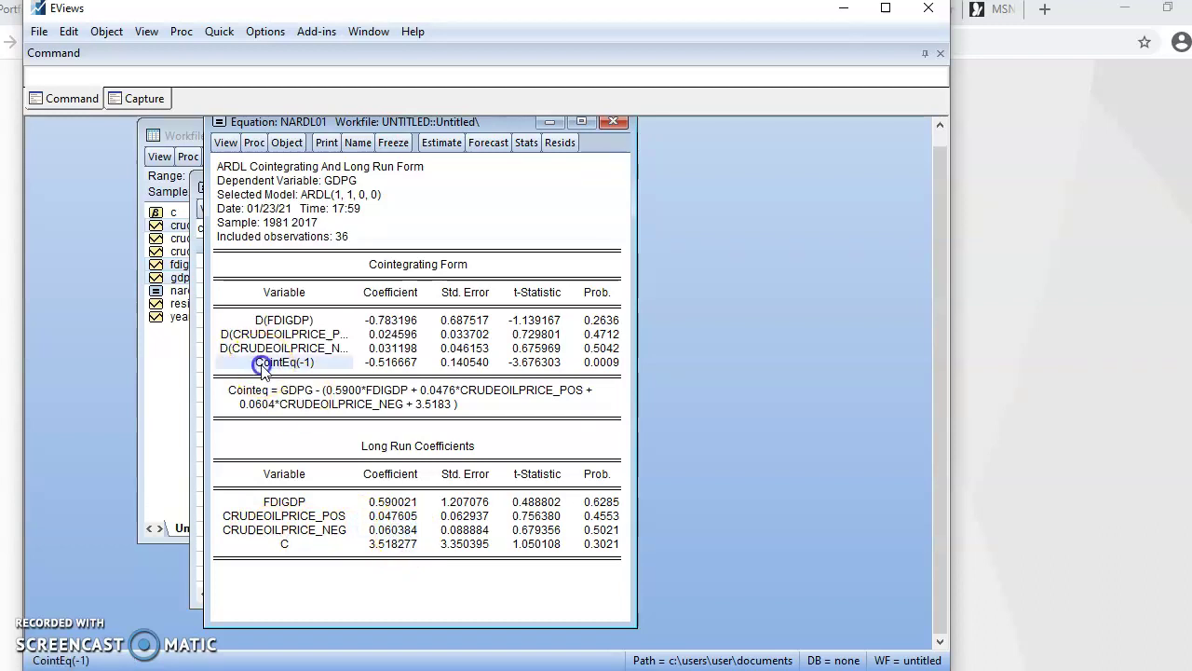